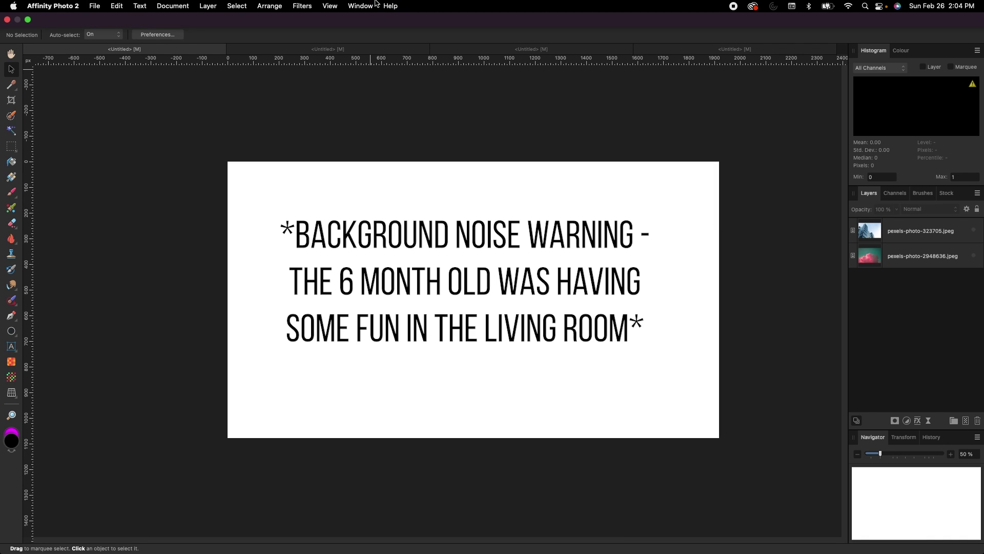
Step: Reset the studio panels to their default layout
{"action": "left_click", "coordinate": [367, 5]}
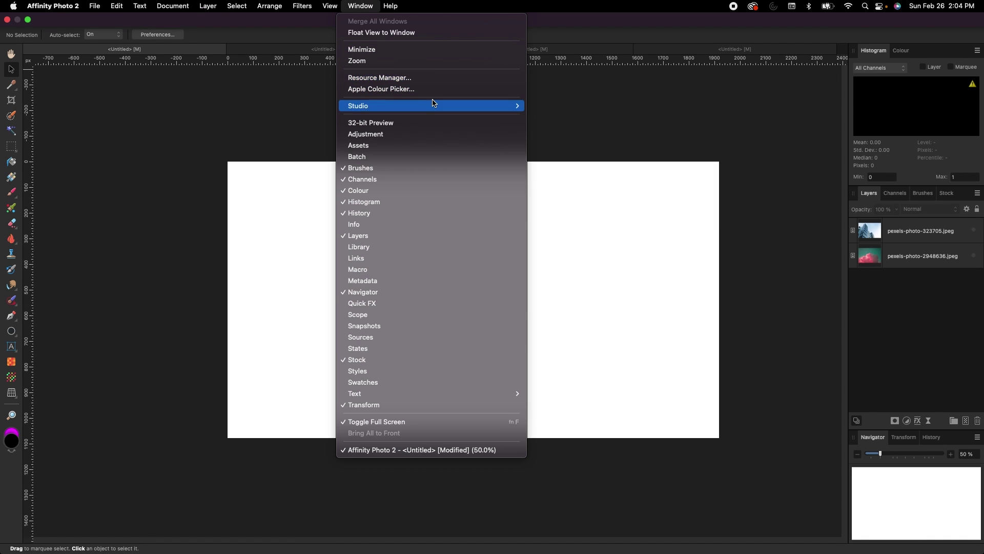
{"action": "mouse_move", "coordinate": [436, 105]}
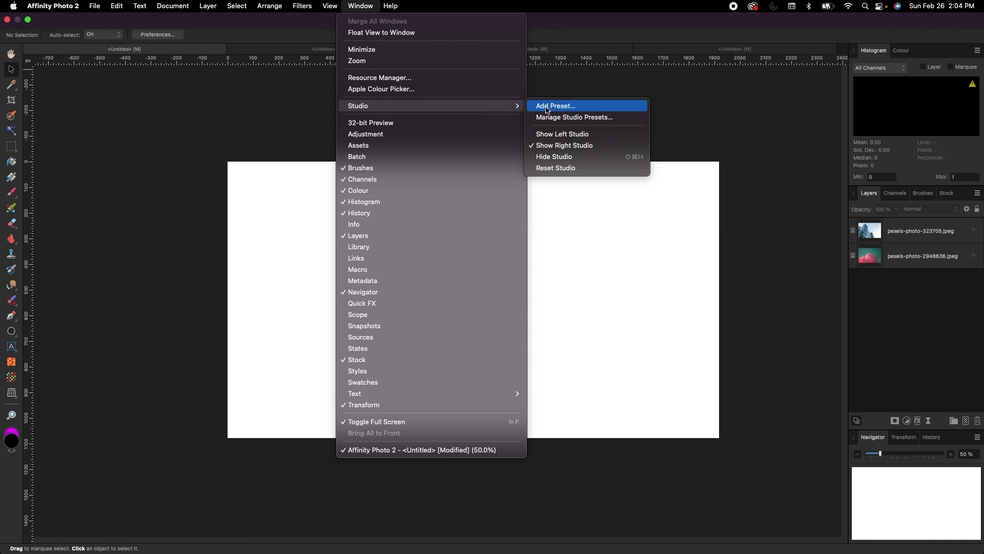
{"action": "left_click", "coordinate": [558, 167]}
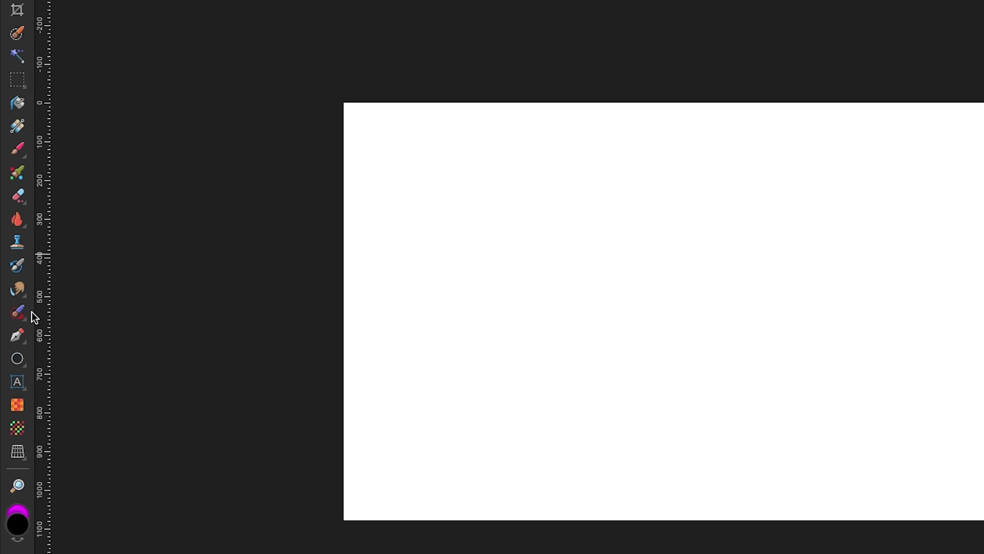
Step: Activate the Pen tool and set its stroke colour to black
{"action": "left_click", "coordinate": [19, 340]}
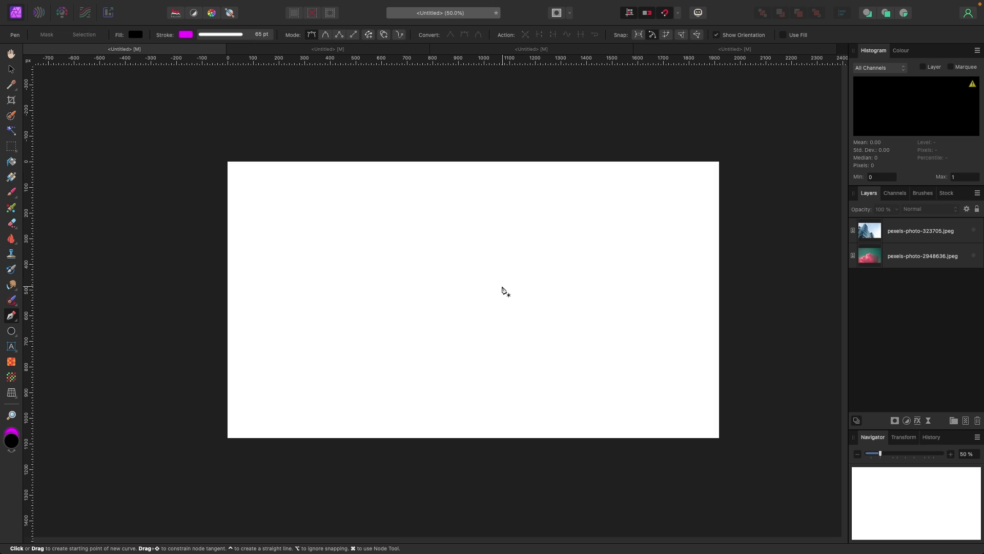
{"action": "left_click", "coordinate": [186, 35]}
{"action": "mouse_move", "coordinate": [242, 78]}
{"action": "left_mouse_down"}
{"action": "mouse_move", "coordinate": [222, 85]}
{"action": "mouse_move", "coordinate": [237, 151]}
{"action": "left_mouse_up"}
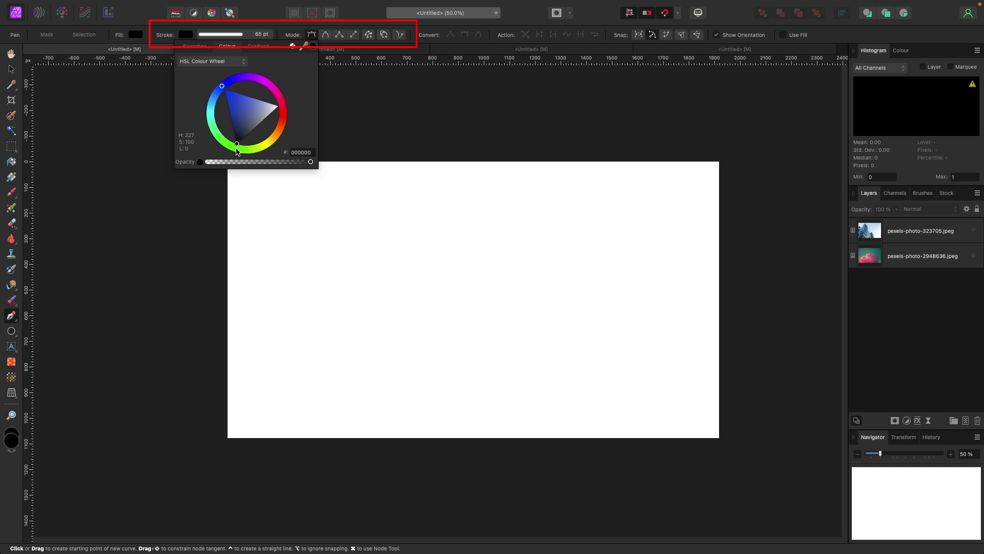
Step: Set the Pen tool's stroke width to 7 pt, keeping the line's start style at None
{"action": "left_click", "coordinate": [220, 34]}
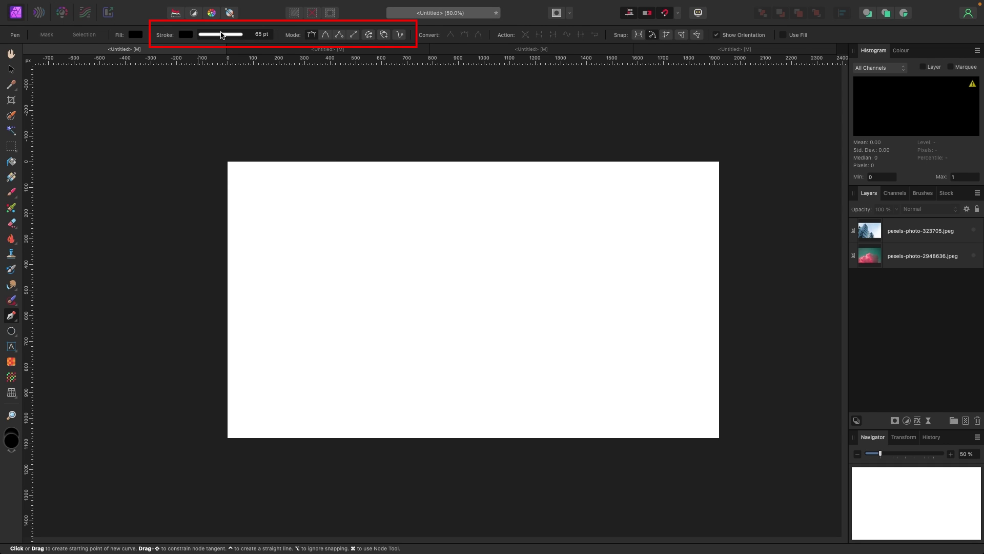
{"action": "left_click", "coordinate": [221, 35]}
{"action": "mouse_move", "coordinate": [256, 68]}
{"action": "left_mouse_down"}
{"action": "mouse_move", "coordinate": [208, 70]}
{"action": "mouse_move", "coordinate": [232, 70]}
{"action": "mouse_move", "coordinate": [210, 70]}
{"action": "mouse_move", "coordinate": [221, 71]}
{"action": "left_mouse_up"}
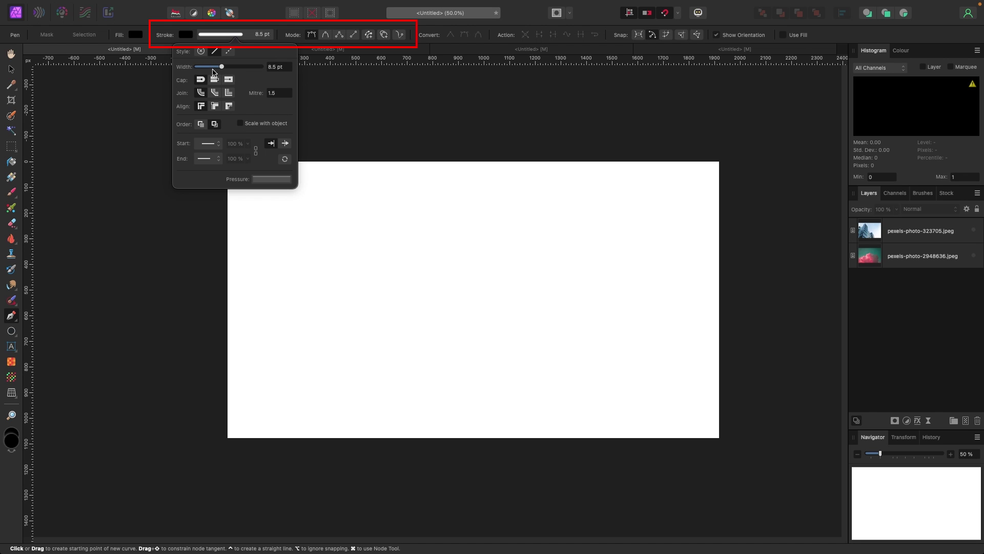
{"action": "left_click", "coordinate": [213, 146]}
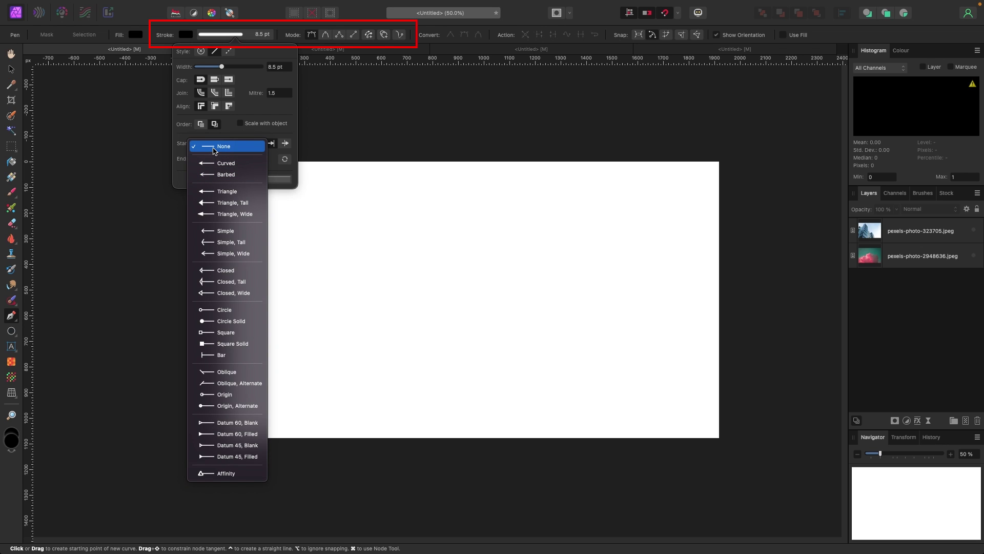
{"action": "left_click", "coordinate": [213, 149]}
{"action": "left_click_drag", "start_coordinate": [222, 67], "coordinate": [219, 70]}
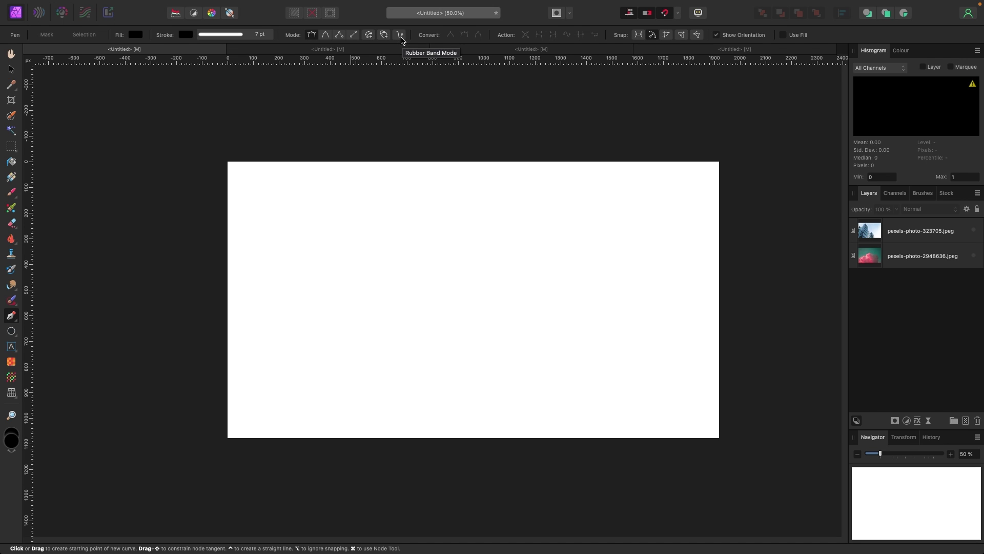
Step: Draw a closed straight-sided outline with a zigzag lower edge across the canvas using the Pen tool, and deselect it
{"action": "left_click", "coordinate": [283, 204]}
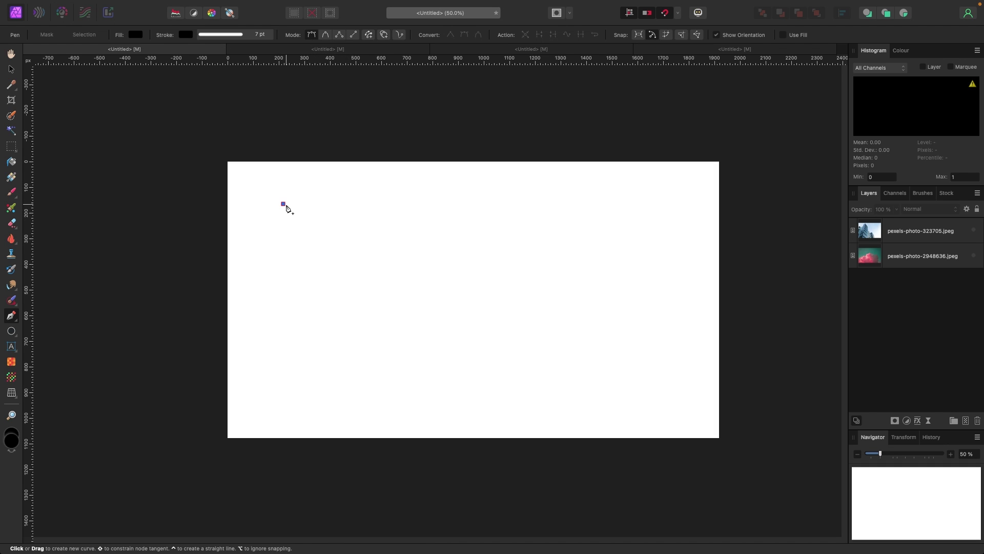
{"action": "left_click", "coordinate": [634, 210]}
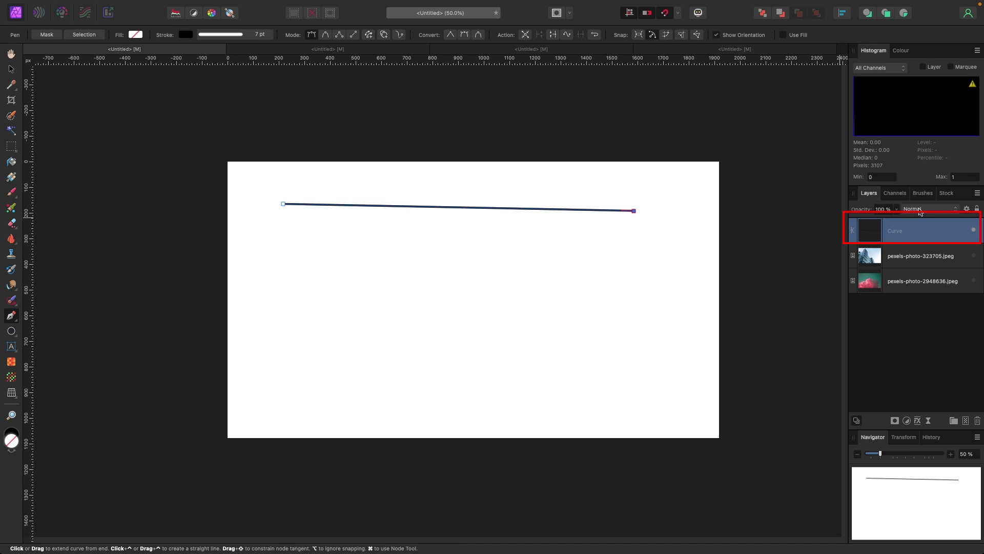
{"action": "left_click", "coordinate": [634, 293]}
{"action": "left_click", "coordinate": [585, 359]}
{"action": "left_click", "coordinate": [517, 285]}
{"action": "left_click", "coordinate": [454, 366]}
{"action": "left_click", "coordinate": [409, 285]}
{"action": "left_click", "coordinate": [340, 347]}
{"action": "left_click", "coordinate": [340, 282]}
{"action": "left_click", "coordinate": [277, 275]}
{"action": "left_click", "coordinate": [283, 204]}
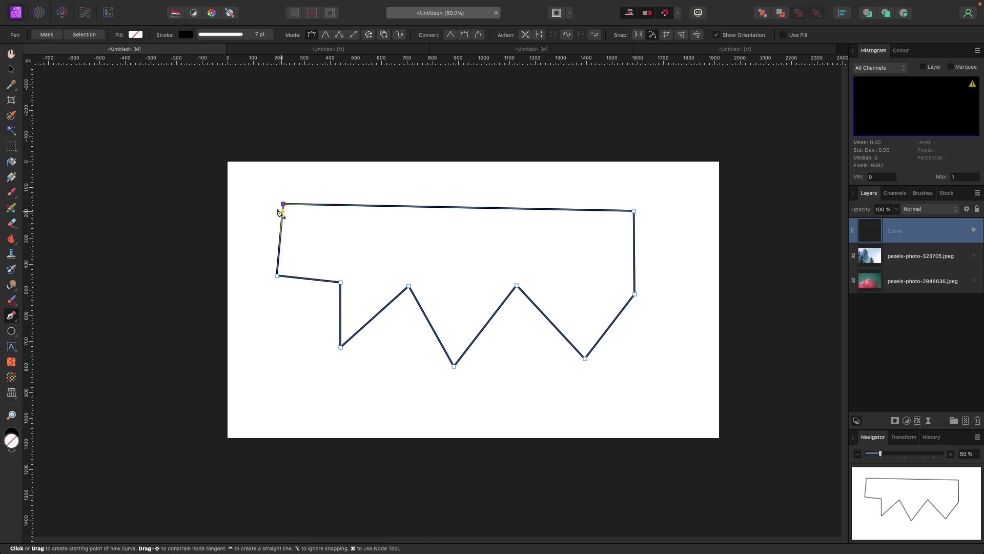
{"action": "left_click", "coordinate": [11, 68]}
{"action": "left_click", "coordinate": [376, 139]}
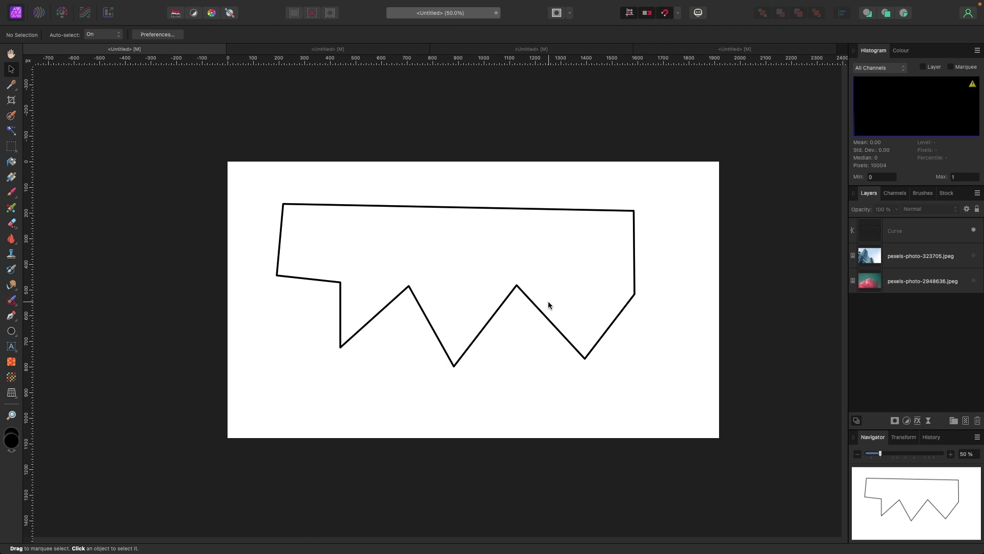
Step: Select the zigzag outline and change its stroke colour to blue
{"action": "left_click", "coordinate": [526, 295]}
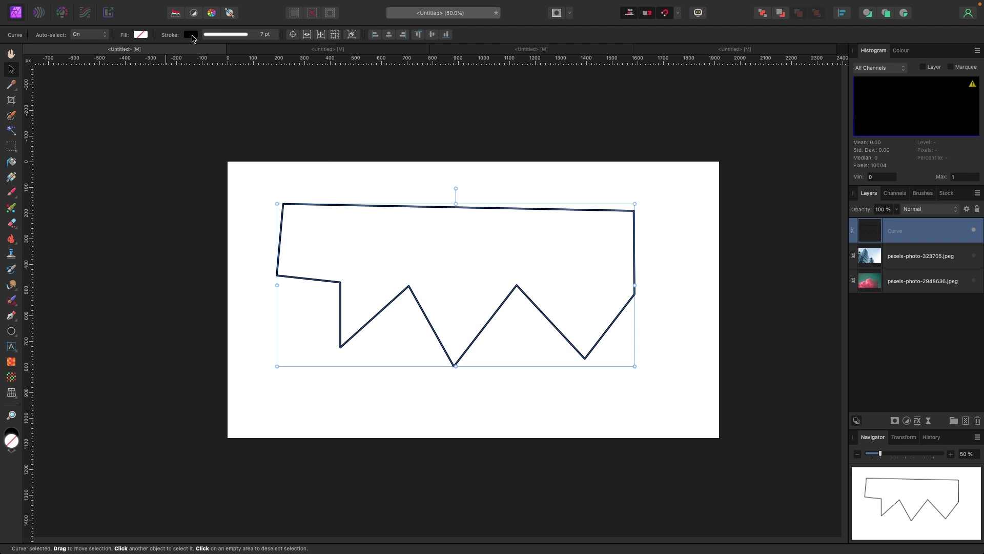
{"action": "left_click", "coordinate": [192, 35]}
{"action": "left_click_drag", "start_coordinate": [246, 86], "coordinate": [226, 82]}
Step: Widen the zigzag outline's stroke to 225 pt, and bring it back down to 80 pt
{"action": "left_click", "coordinate": [251, 35]}
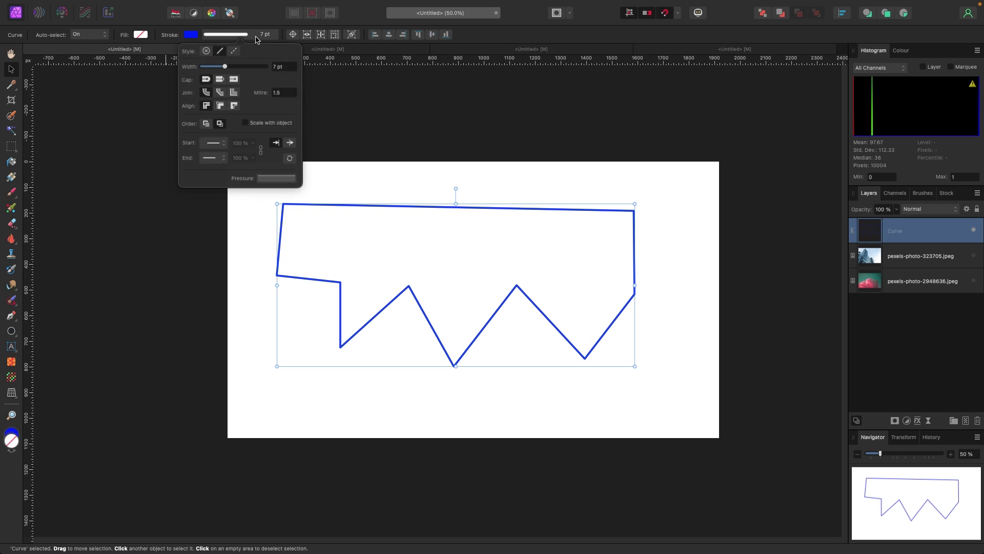
{"action": "left_click_drag", "start_coordinate": [224, 67], "coordinate": [271, 71]}
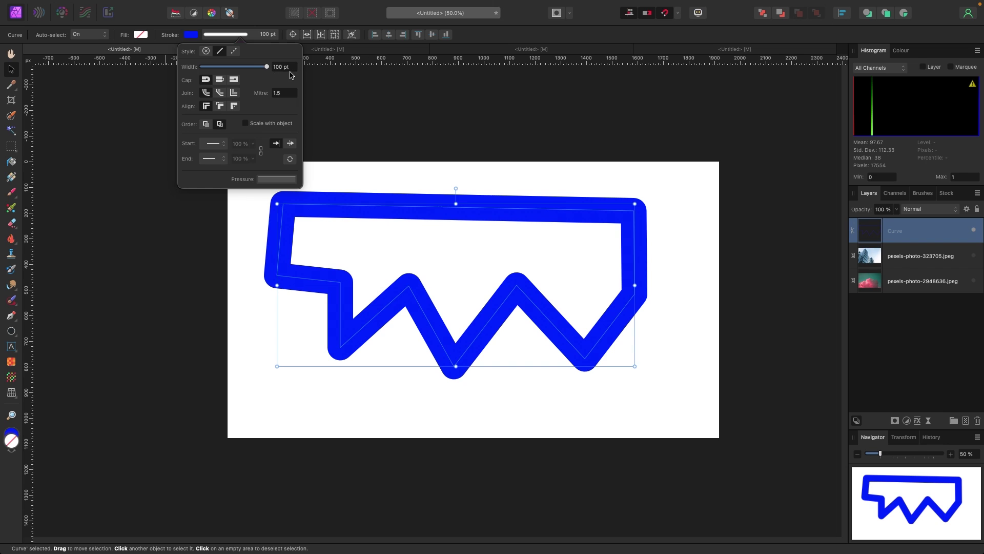
{"action": "left_click", "coordinate": [293, 69]}
{"action": "type", "text": "225"}
{"action": "key", "text": "Return"}
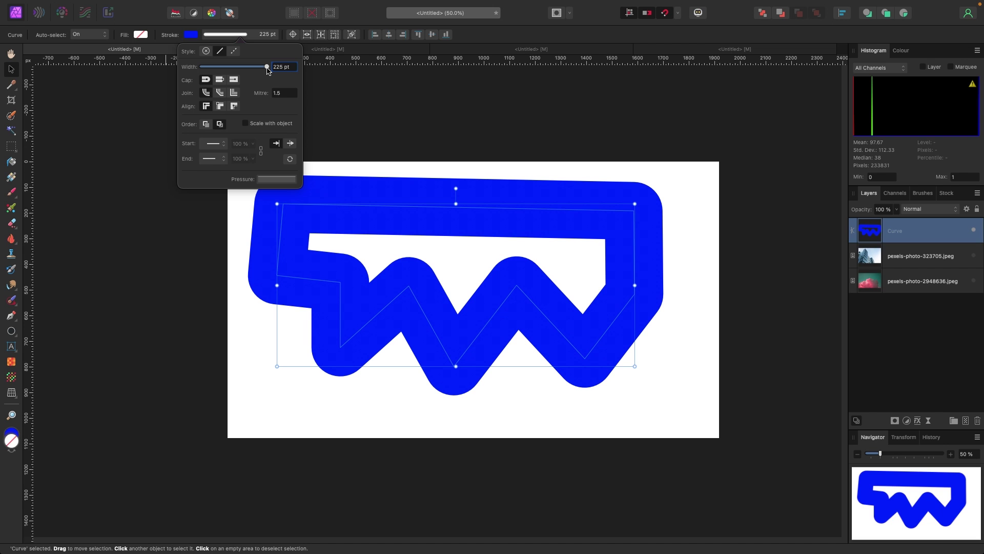
{"action": "mouse_move", "coordinate": [267, 70]}
{"action": "left_mouse_down"}
{"action": "mouse_move", "coordinate": [255, 73]}
{"action": "mouse_move", "coordinate": [264, 71]}
{"action": "left_mouse_up"}
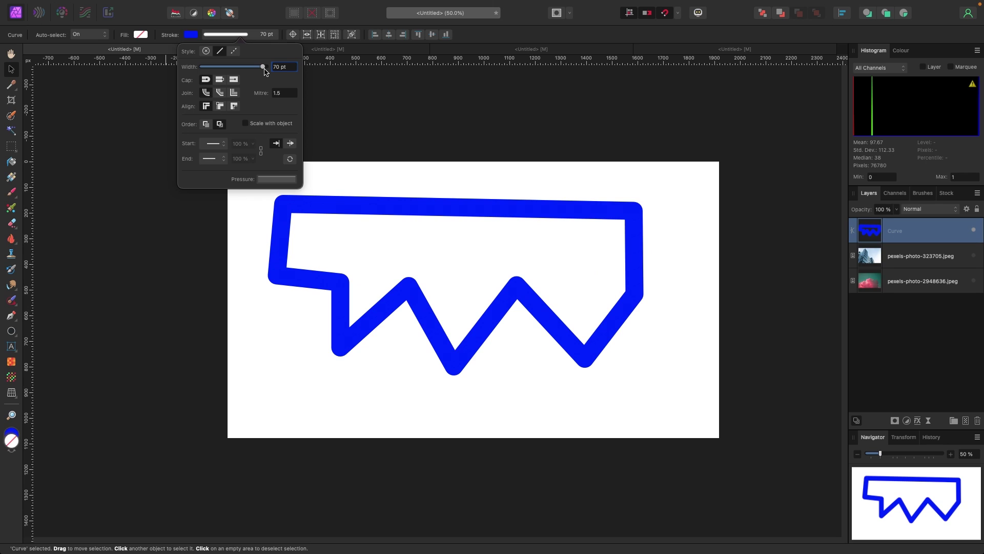
{"action": "left_click", "coordinate": [92, 118]}
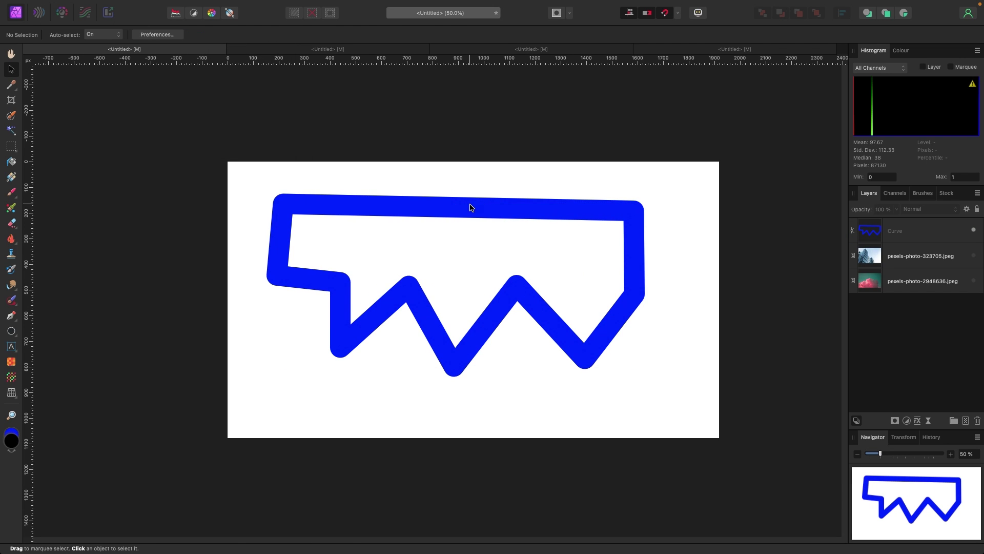
Step: Delete the zigzag outline from the canvas and clear the selection
{"action": "left_click", "coordinate": [467, 211]}
{"action": "key", "text": "Delete"}
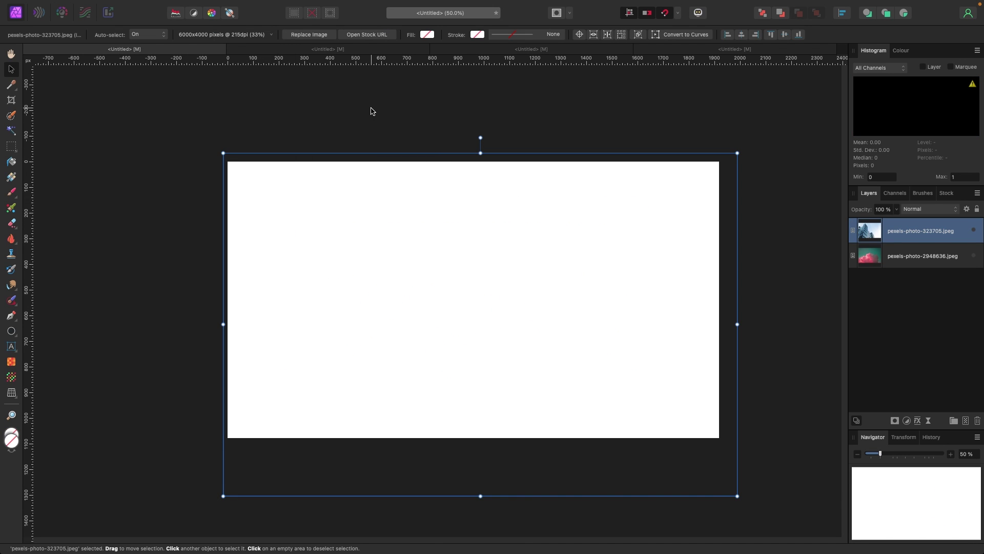
{"action": "left_click", "coordinate": [168, 118]}
Step: Using the Pen tool in Line Mode, draw four horizontal and three vertical straight lines crossing each other on the canvas
{"action": "key", "text": "p"}
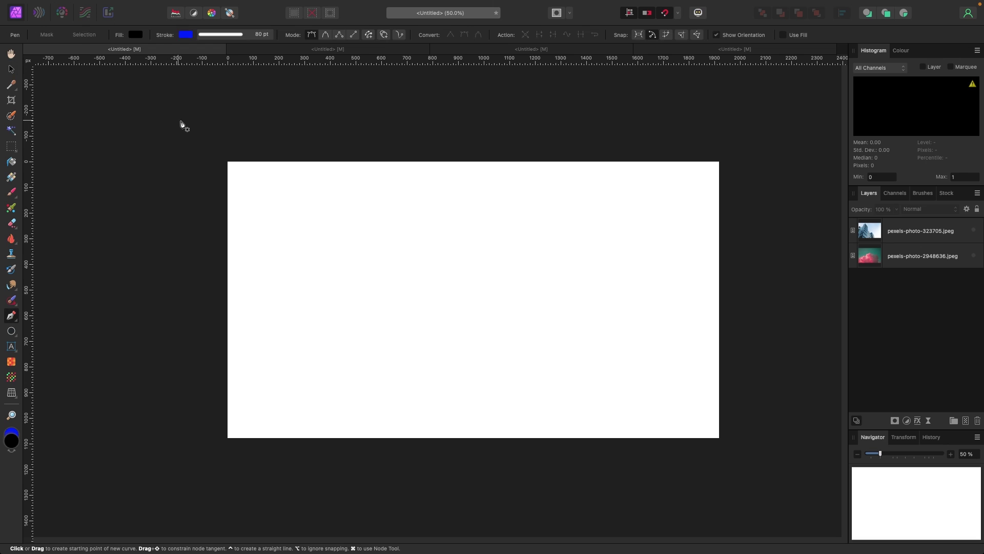
{"action": "left_click", "coordinate": [355, 36]}
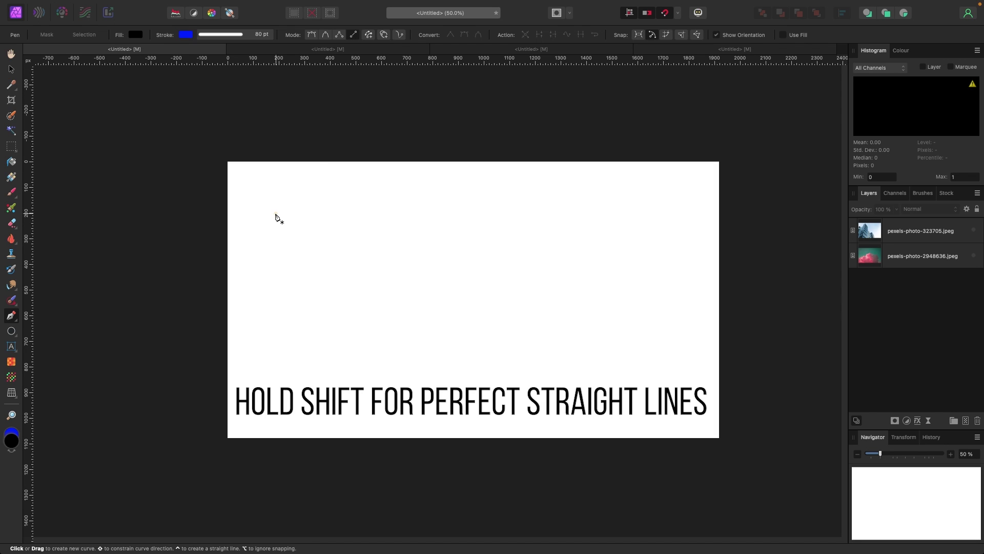
{"action": "left_click_drag", "start_coordinate": [270, 213], "coordinate": [649, 214]}
{"action": "left_click_drag", "start_coordinate": [612, 181], "coordinate": [612, 373]}
{"action": "left_click_drag", "start_coordinate": [657, 317], "coordinate": [405, 318]}
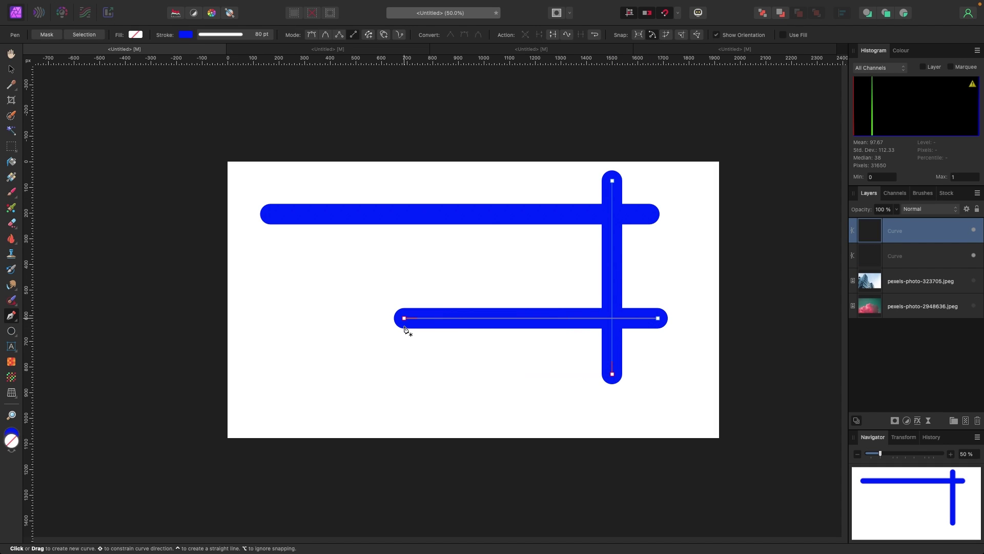
{"action": "left_click_drag", "start_coordinate": [492, 191], "coordinate": [507, 377]}
{"action": "left_click_drag", "start_coordinate": [345, 187], "coordinate": [358, 363]}
{"action": "left_click_drag", "start_coordinate": [286, 268], "coordinate": [524, 267]}
{"action": "left_click_drag", "start_coordinate": [286, 386], "coordinate": [650, 388]}
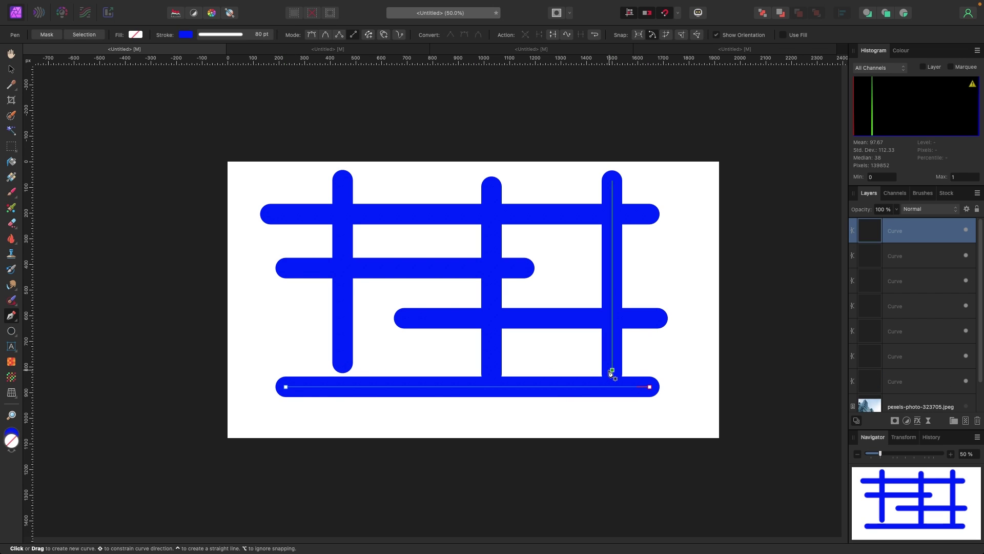
Step: Delete all seven line layers above the two photo layers and clear the selection
{"action": "left_click", "coordinate": [11, 68]}
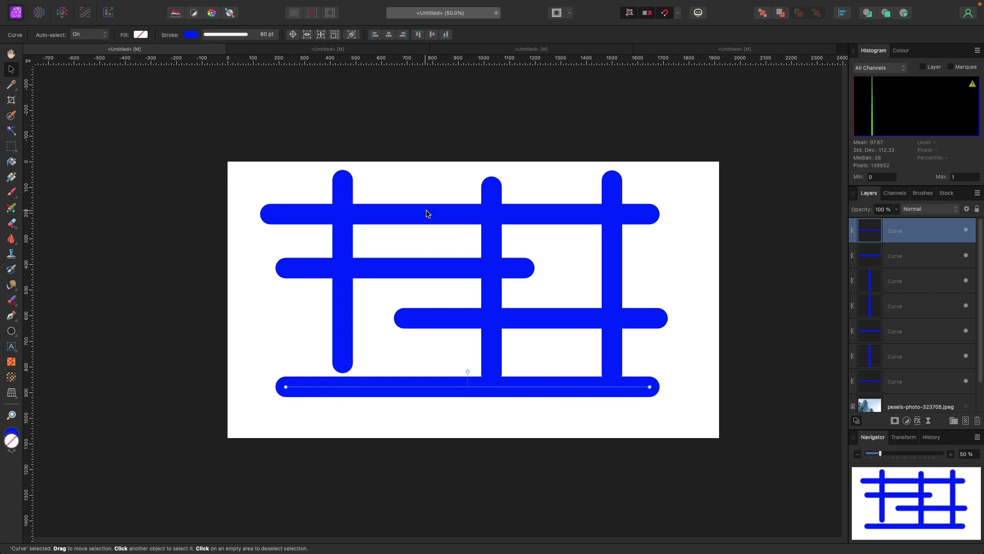
{"action": "left_click", "coordinate": [507, 214]}
{"action": "left_click", "coordinate": [902, 231]}
{"action": "scroll", "coordinate": [905, 267], "scroll_direction": "down", "scroll_amount": 1}
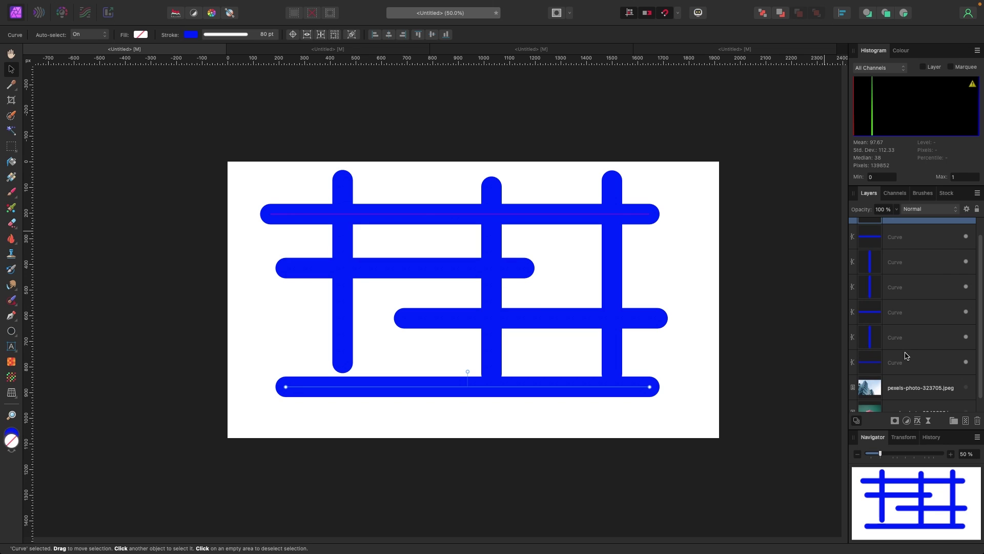
{"action": "left_click", "coordinate": [901, 363], "text": "shift"}
{"action": "key", "text": "Delete"}
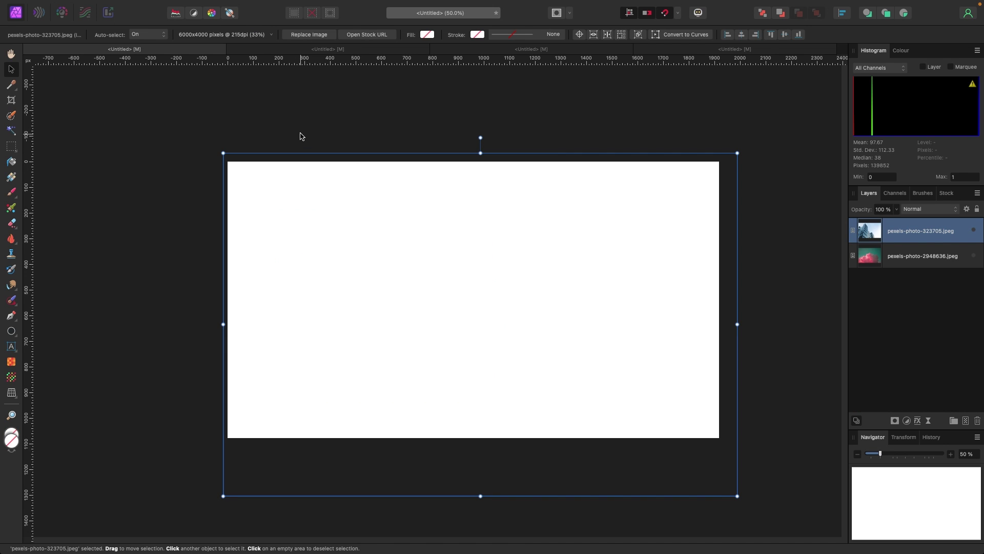
{"action": "left_click", "coordinate": [300, 131]}
Step: Switch the Pen tool from Line Mode back to Pen Mode and enable Rubber Band Mode
{"action": "key", "text": "p"}
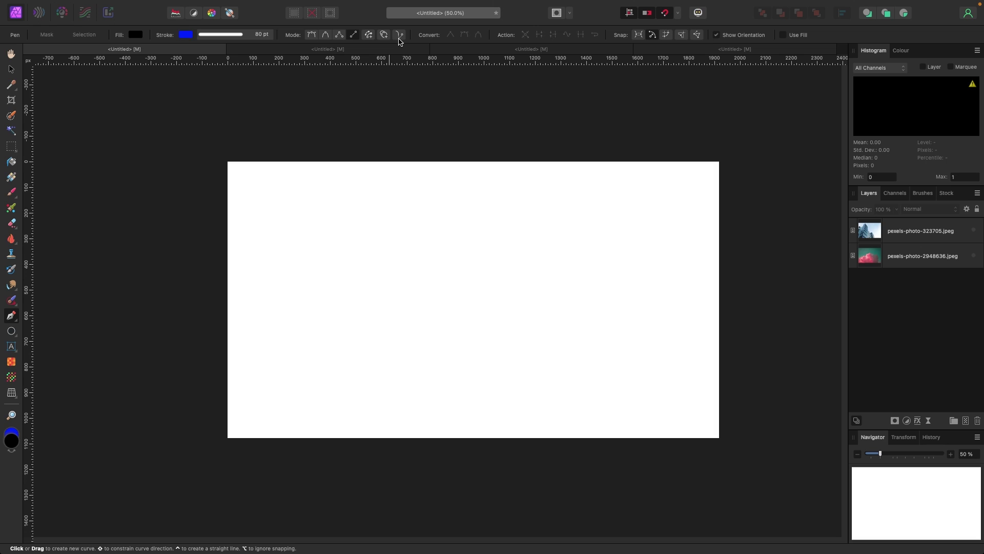
{"action": "left_click", "coordinate": [311, 35]}
{"action": "left_click", "coordinate": [401, 36]}
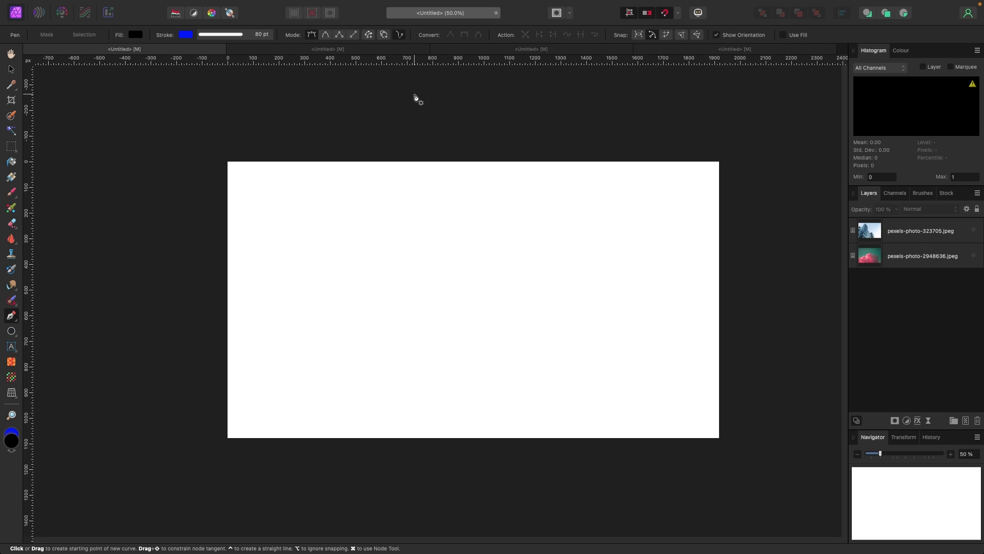
Step: Draw a closed shape mixing curved and straight segments on the canvas with the Pen tool, ending at its first node
{"action": "left_click", "coordinate": [306, 278]}
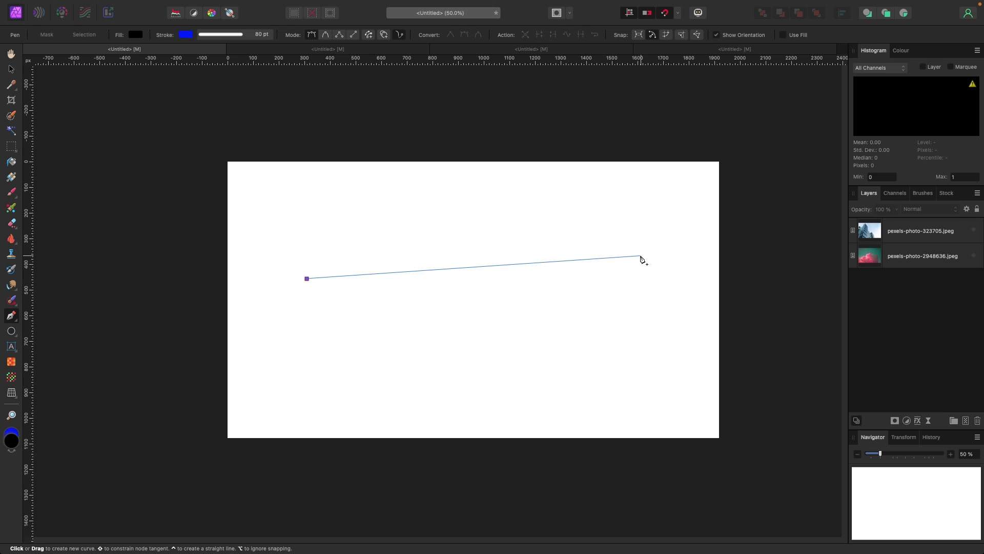
{"action": "left_click_drag", "start_coordinate": [640, 255], "coordinate": [681, 274]}
{"action": "left_click_drag", "start_coordinate": [645, 294], "coordinate": [530, 139]}
{"action": "left_click_drag", "start_coordinate": [582, 166], "coordinate": [630, 391]}
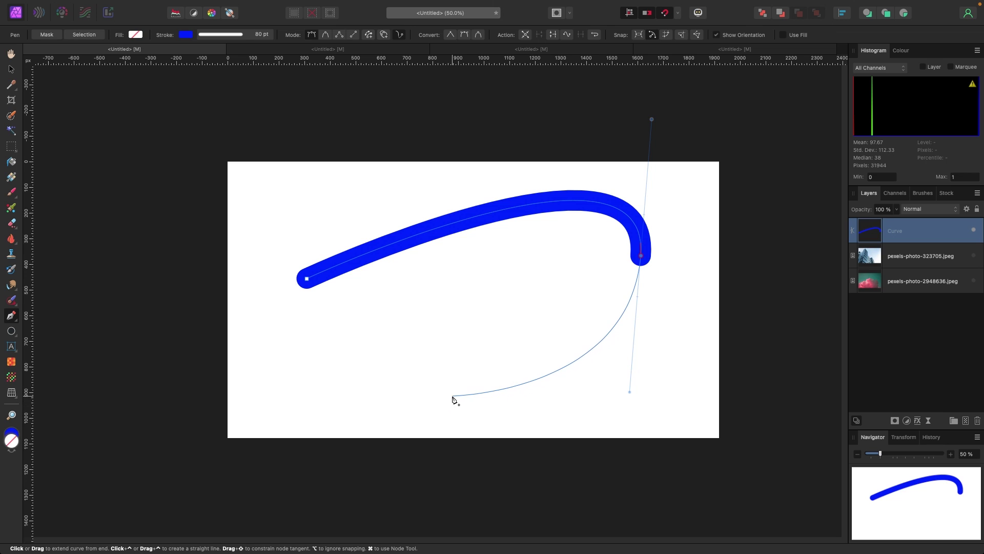
{"action": "left_click", "coordinate": [453, 395]}
{"action": "left_click", "coordinate": [346, 313]}
{"action": "left_click_drag", "start_coordinate": [297, 328], "coordinate": [264, 311]}
{"action": "left_click", "coordinate": [306, 278]}
Step: Move the closed curved shape slightly to the right and set its stroke width to 65 pt
{"action": "left_click", "coordinate": [11, 68]}
{"action": "left_click", "coordinate": [580, 229]}
{"action": "left_click_drag", "start_coordinate": [582, 215], "coordinate": [609, 216]}
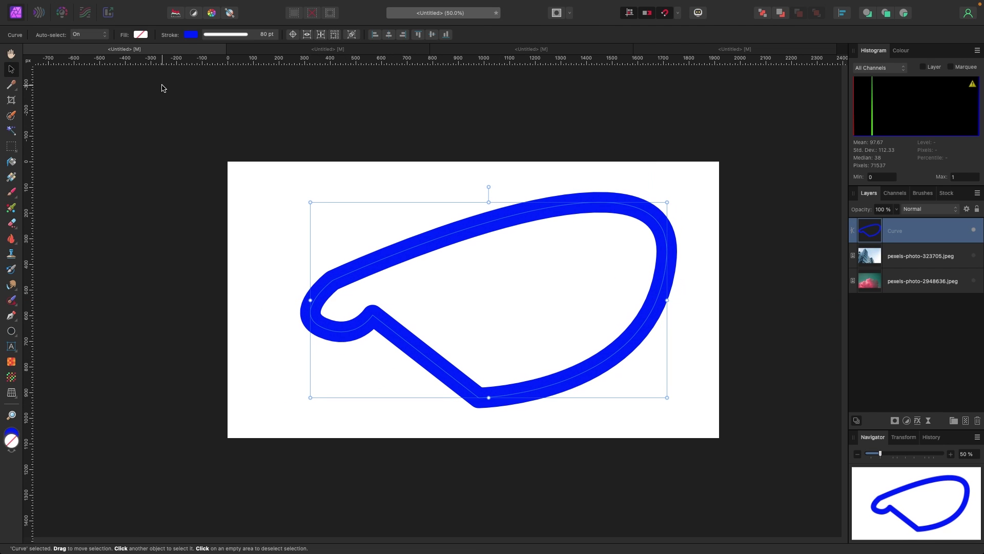
{"action": "left_click", "coordinate": [224, 37]}
{"action": "mouse_move", "coordinate": [244, 67]}
{"action": "left_mouse_down"}
{"action": "mouse_move", "coordinate": [226, 69]}
{"action": "mouse_move", "coordinate": [294, 72]}
{"action": "mouse_move", "coordinate": [262, 75]}
{"action": "left_mouse_up"}
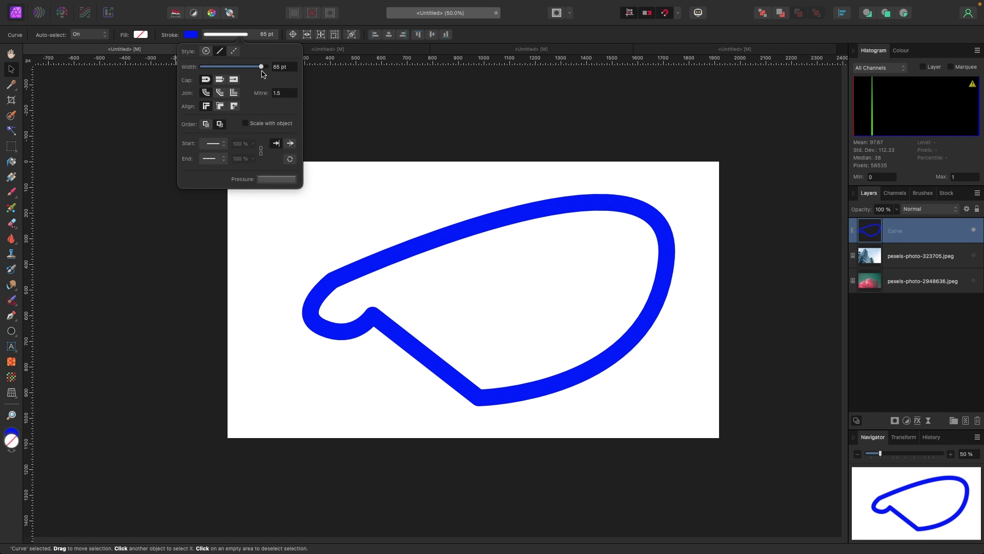
{"action": "left_click", "coordinate": [72, 129]}
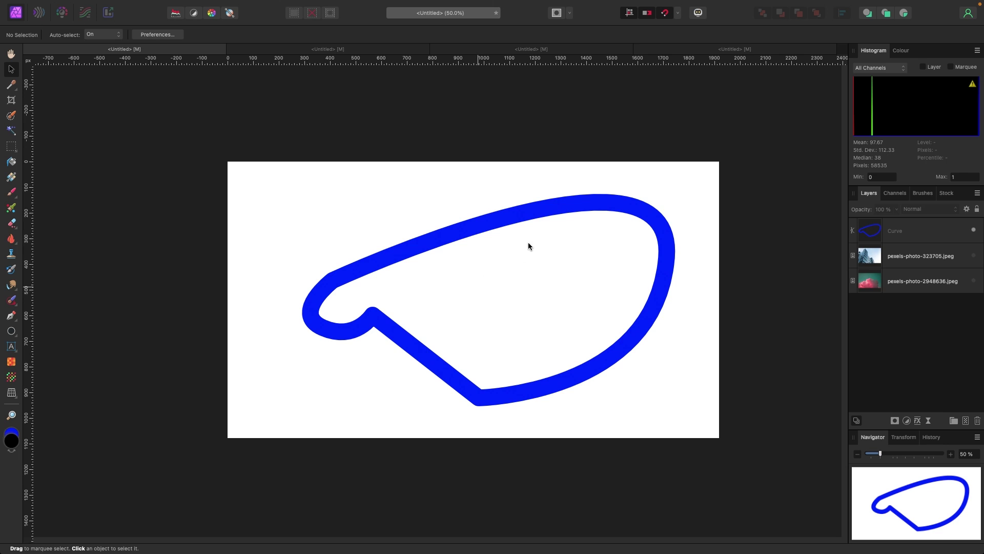
Step: Delete the closed curved shape from the canvas
{"action": "left_click", "coordinate": [543, 217]}
{"action": "key", "text": "Delete"}
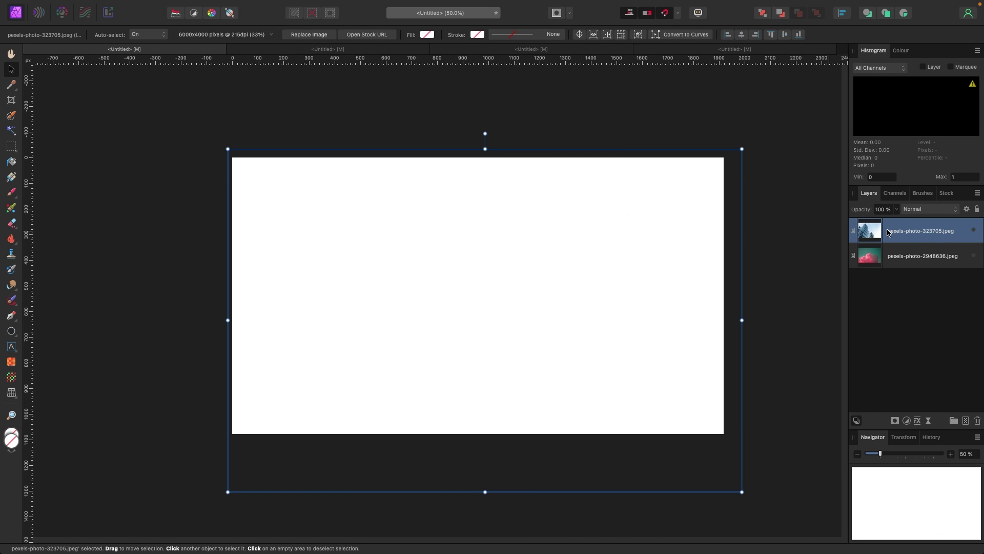
Step: Make the hidden building photo layer visible and leave nothing selected
{"action": "left_click", "coordinate": [972, 231]}
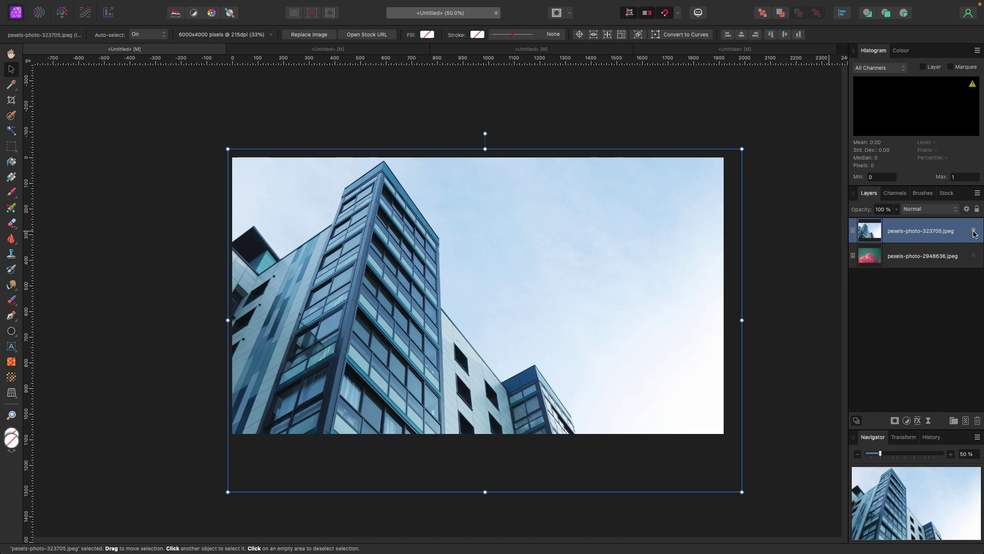
{"action": "left_click", "coordinate": [192, 236]}
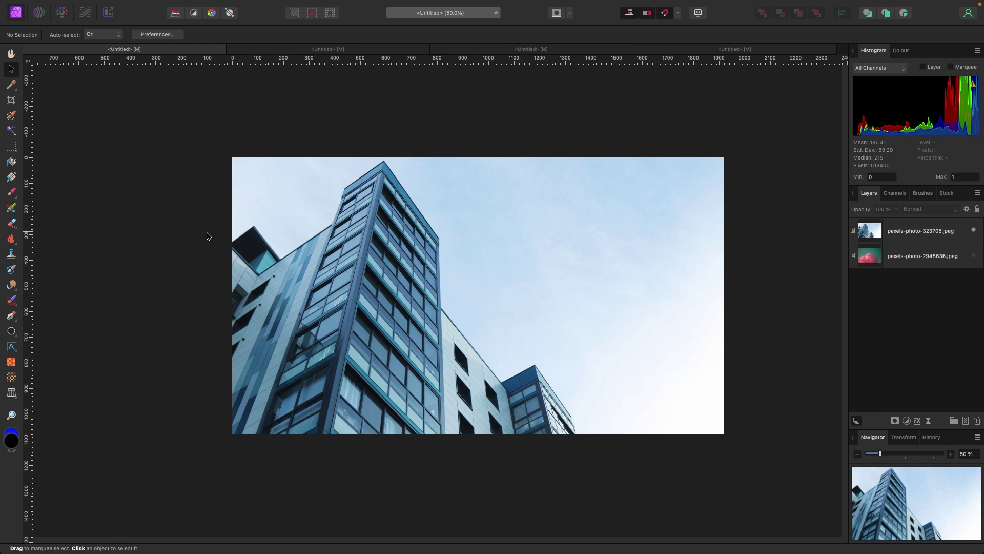
Step: Activate the Pen tool and set its stroke to 0 pt wide and white
{"action": "key", "text": "p"}
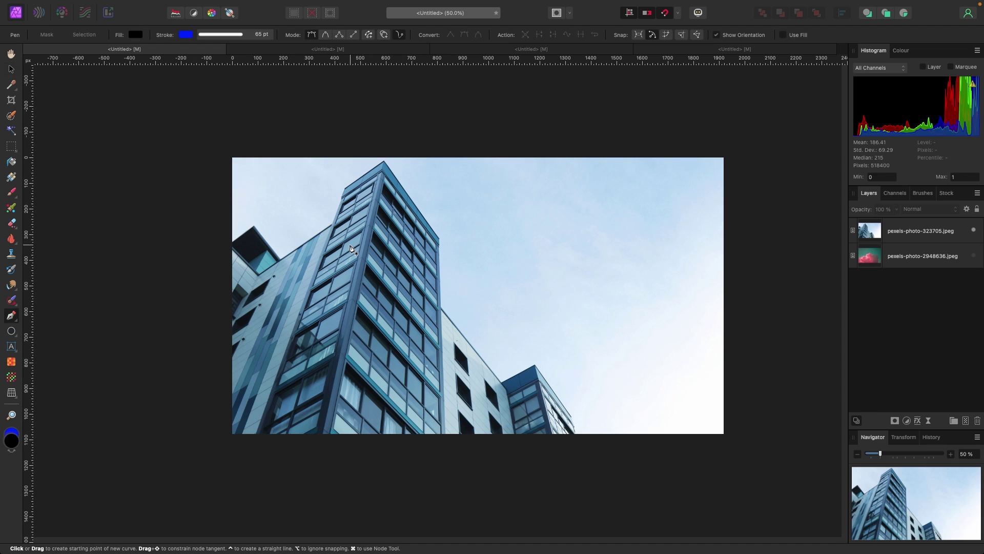
{"action": "left_click", "coordinate": [221, 35]}
{"action": "left_click_drag", "start_coordinate": [253, 66], "coordinate": [196, 71]}
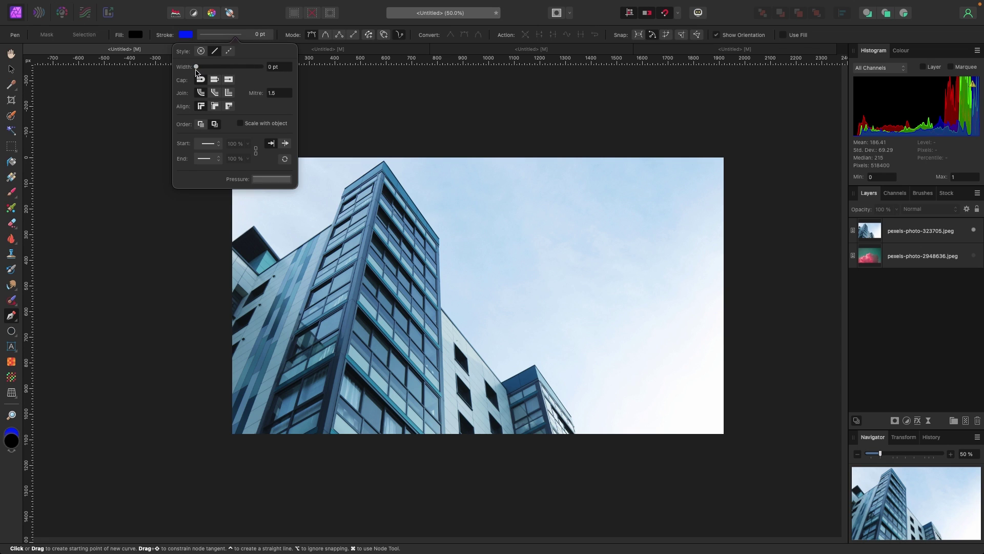
{"action": "left_click", "coordinate": [185, 36]}
{"action": "left_click_drag", "start_coordinate": [228, 91], "coordinate": [303, 110]}
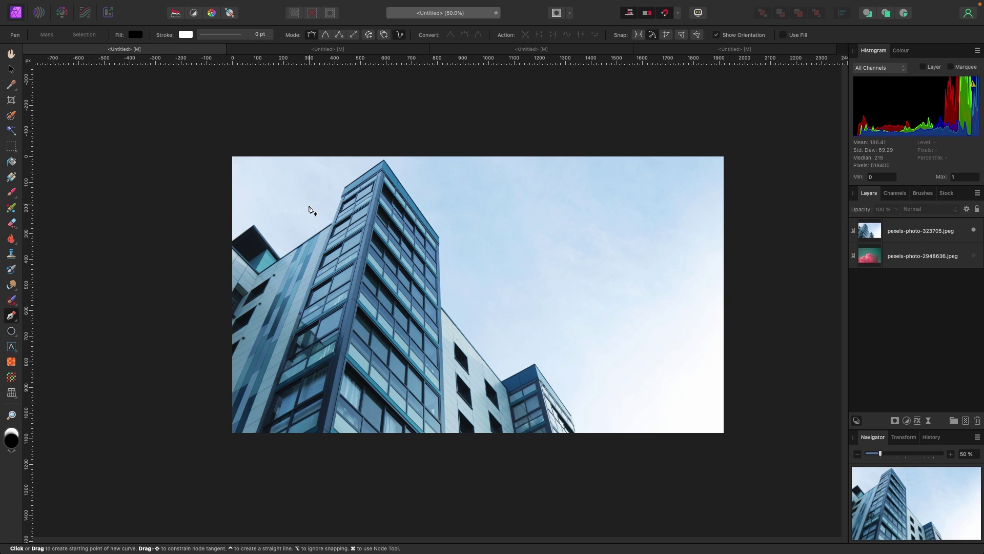
Step: Trace the building roofline with straight Pen segments from the photo's left edge over the tall tower to where the lower block meets it
{"action": "left_click", "coordinate": [915, 236]}
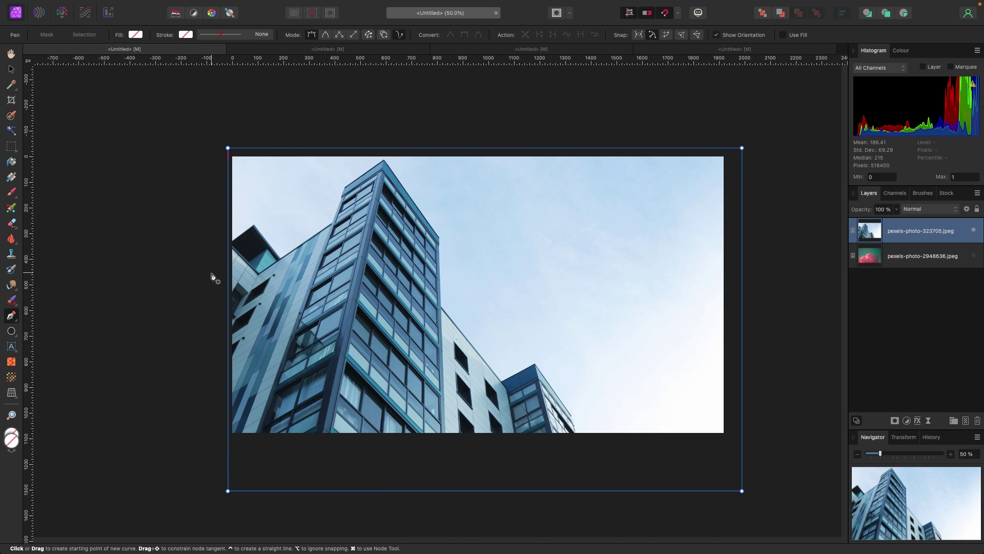
{"action": "scroll", "coordinate": [212, 277], "scroll_direction": "up", "scroll_amount": 3}
{"action": "left_click", "coordinate": [160, 212]}
{"action": "left_click", "coordinate": [194, 188]}
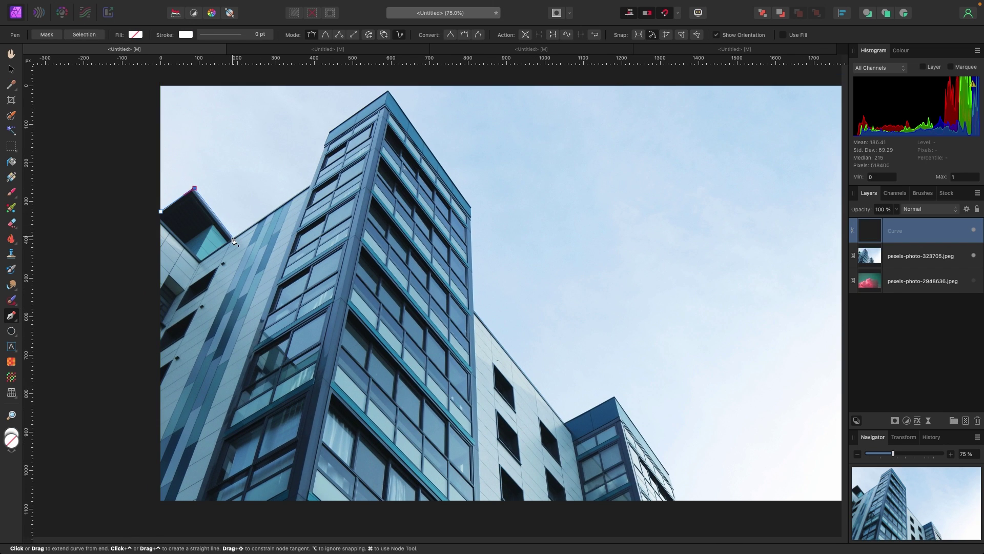
{"action": "left_click", "coordinate": [232, 237]}
{"action": "left_click", "coordinate": [311, 184]}
{"action": "left_click", "coordinate": [329, 132]}
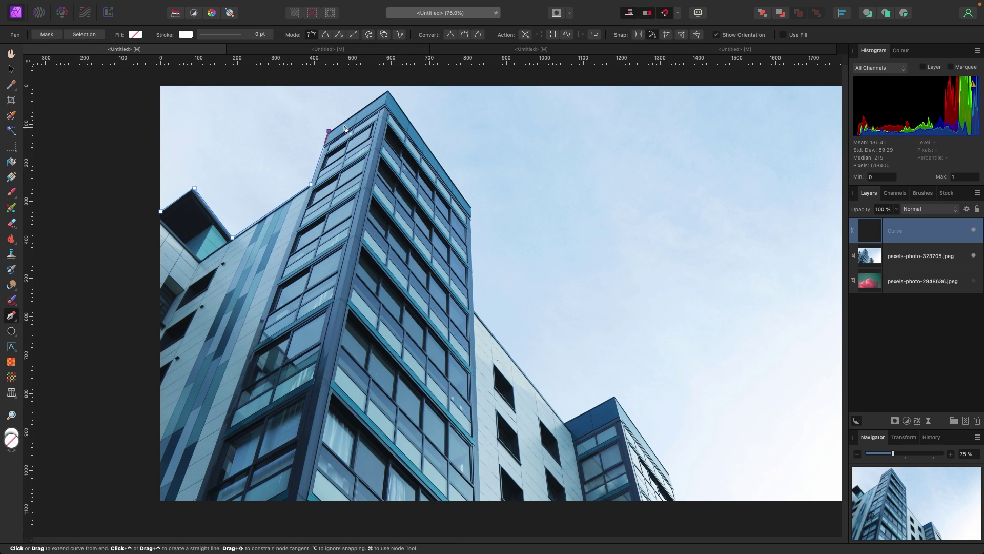
{"action": "left_click", "coordinate": [389, 92]}
{"action": "left_click", "coordinate": [471, 207]}
{"action": "left_click", "coordinate": [473, 309]}
Step: Continue the path along the lower block's sloping roof and over the small tower down to the photo's bottom edge
{"action": "scroll", "coordinate": [615, 402], "scroll_direction": "down", "scroll_amount": 2}
{"action": "scroll", "coordinate": [615, 401], "scroll_direction": "right", "scroll_amount": 2}
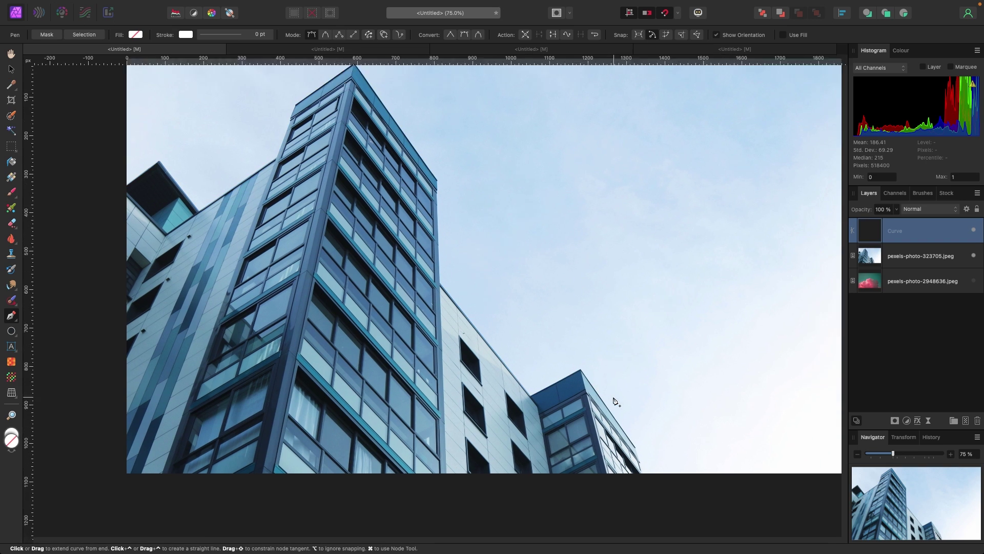
{"action": "scroll", "coordinate": [615, 401], "scroll_direction": "down", "scroll_amount": 2}
{"action": "scroll", "coordinate": [615, 402], "scroll_direction": "right", "scroll_amount": 2}
{"action": "left_click", "coordinate": [599, 412]}
{"action": "left_click", "coordinate": [603, 440]}
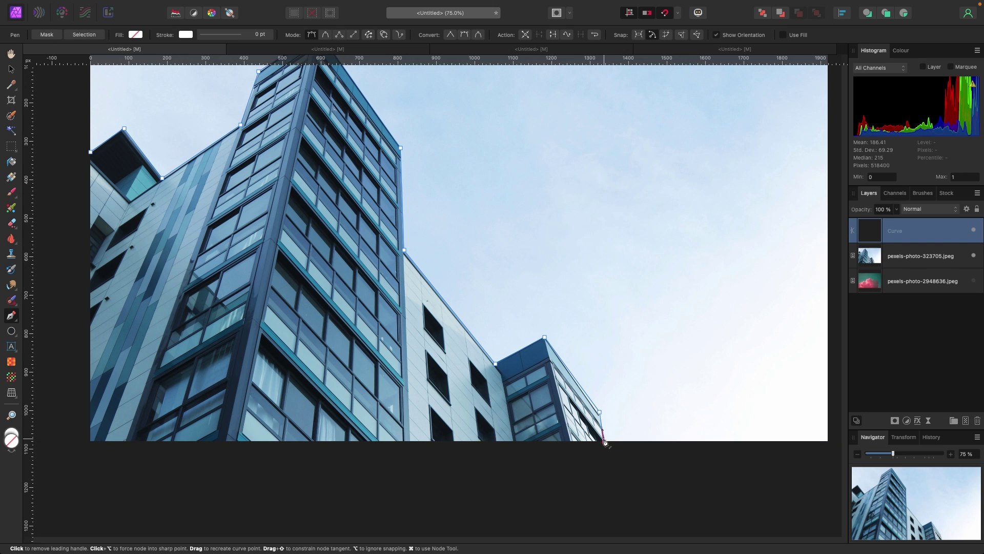
Step: Close the building path with rough straight segments outside the canvas, running below and left of the photo back to the first node
{"action": "key", "text": "super+minus"}
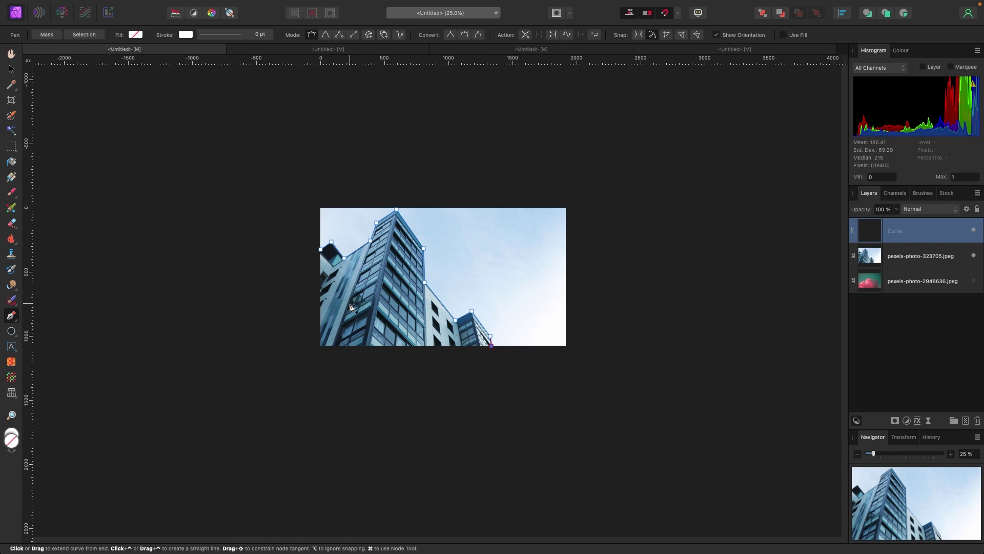
{"action": "key", "text": "super+plus"}
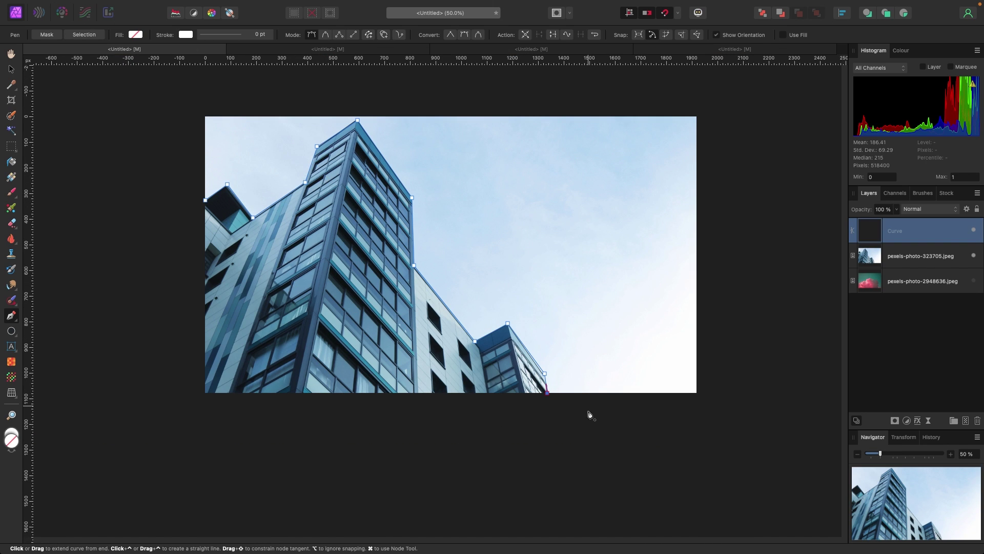
{"action": "left_click", "coordinate": [537, 436]}
{"action": "left_click", "coordinate": [404, 450]}
{"action": "left_click", "coordinate": [329, 414]}
{"action": "left_click", "coordinate": [307, 454]}
{"action": "left_click", "coordinate": [201, 434]}
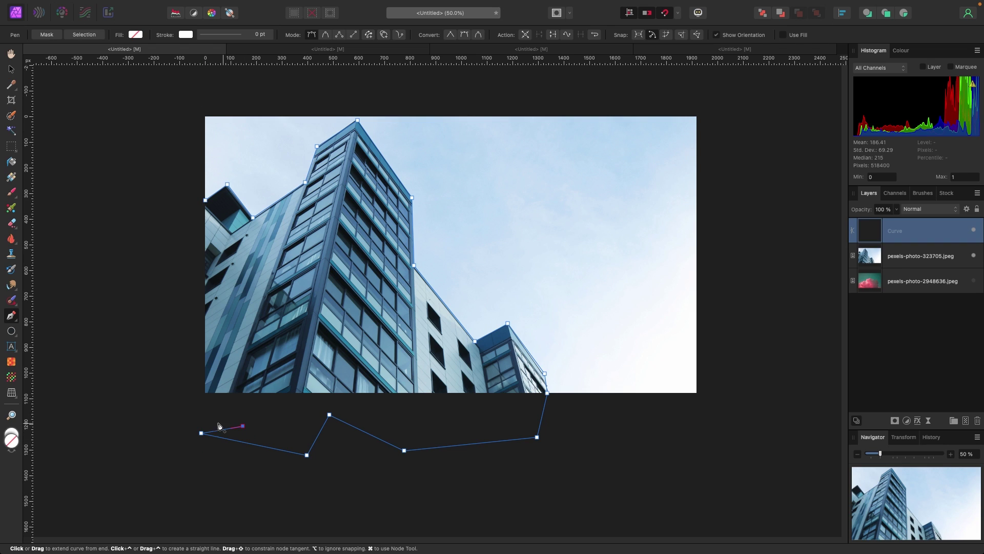
{"action": "left_click", "coordinate": [182, 412]}
{"action": "left_click", "coordinate": [117, 363]}
{"action": "left_click", "coordinate": [179, 310]}
{"action": "left_click", "coordinate": [134, 246]}
{"action": "left_click", "coordinate": [176, 218]}
{"action": "left_click", "coordinate": [206, 201]}
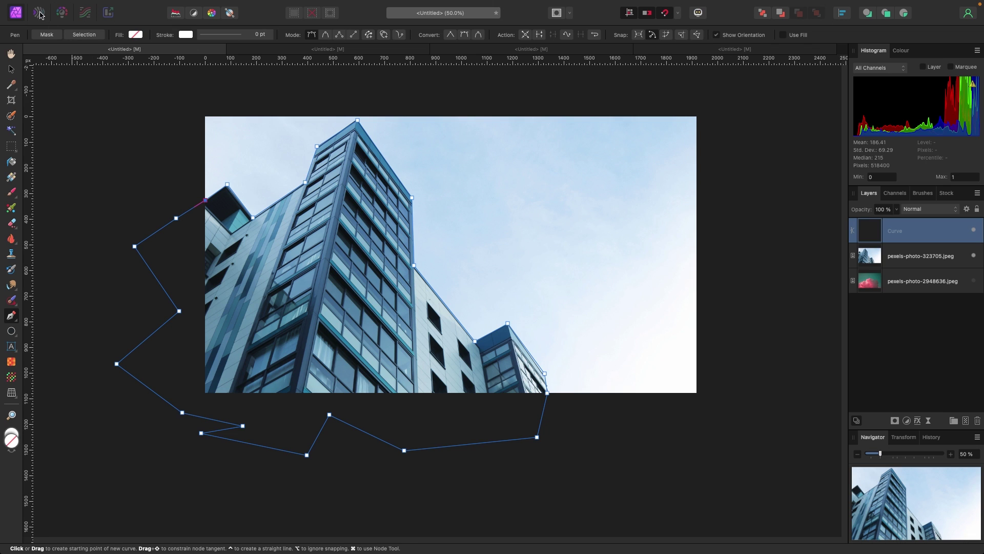
Step: Turn the closed path into a mask on the building photo and deselect it
{"action": "left_click", "coordinate": [66, 47]}
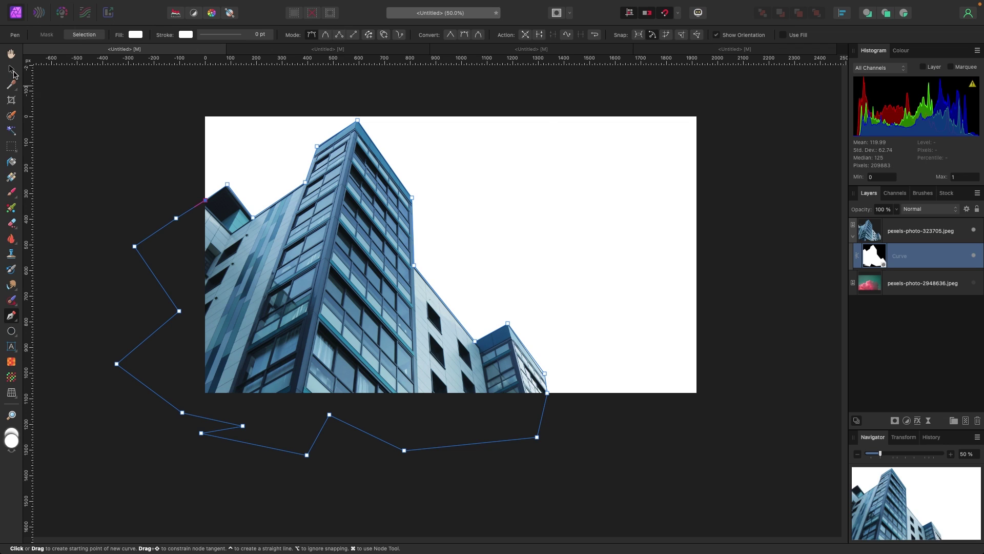
{"action": "left_click", "coordinate": [12, 70]}
{"action": "left_click", "coordinate": [139, 124]}
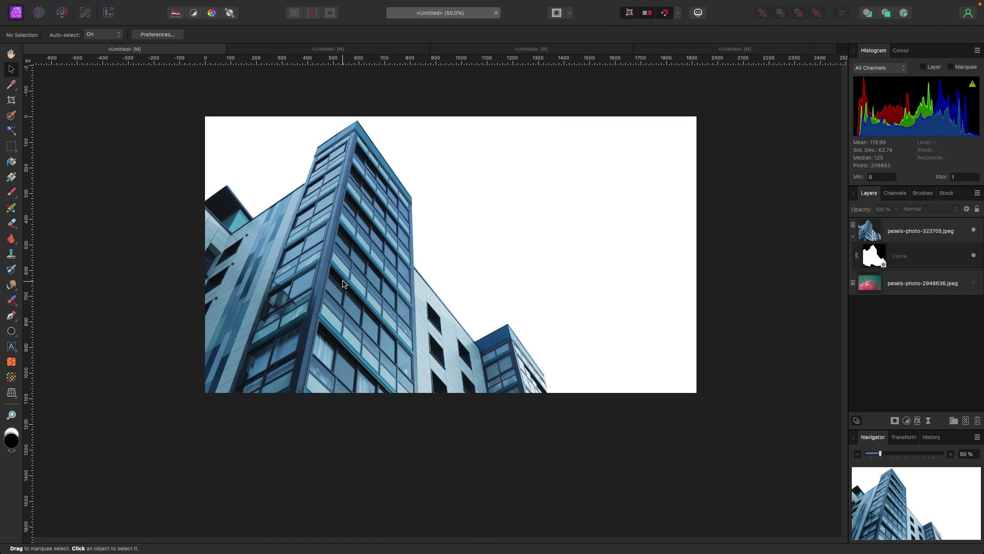
Step: Try moving the building photo and its nested curve mask separately across the canvas
{"action": "left_click", "coordinate": [853, 236]}
{"action": "left_click", "coordinate": [853, 236]}
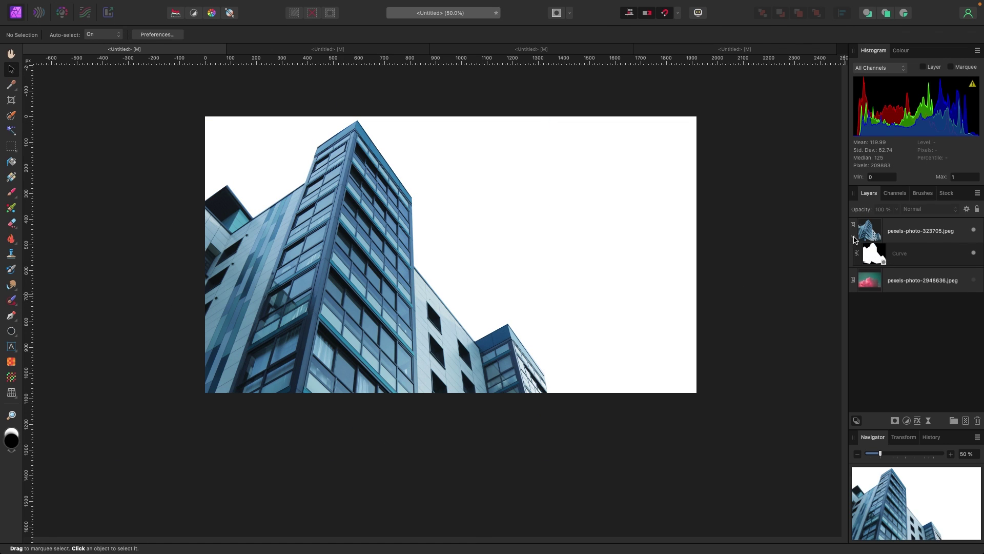
{"action": "left_click", "coordinate": [869, 234]}
{"action": "left_click_drag", "start_coordinate": [476, 285], "coordinate": [573, 296]}
{"action": "left_click", "coordinate": [874, 256]}
{"action": "left_click_drag", "start_coordinate": [466, 279], "coordinate": [519, 217]}
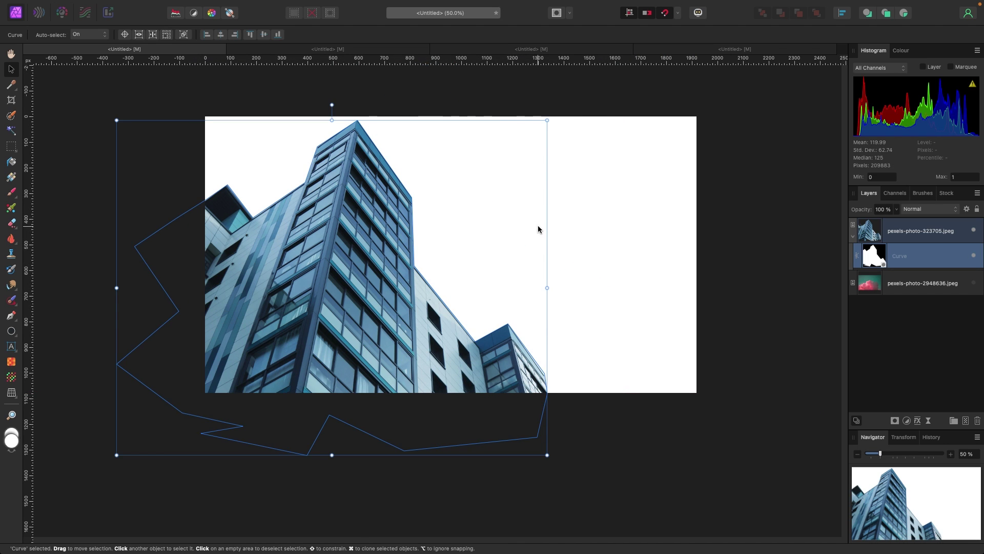
{"action": "left_click", "coordinate": [745, 230]}
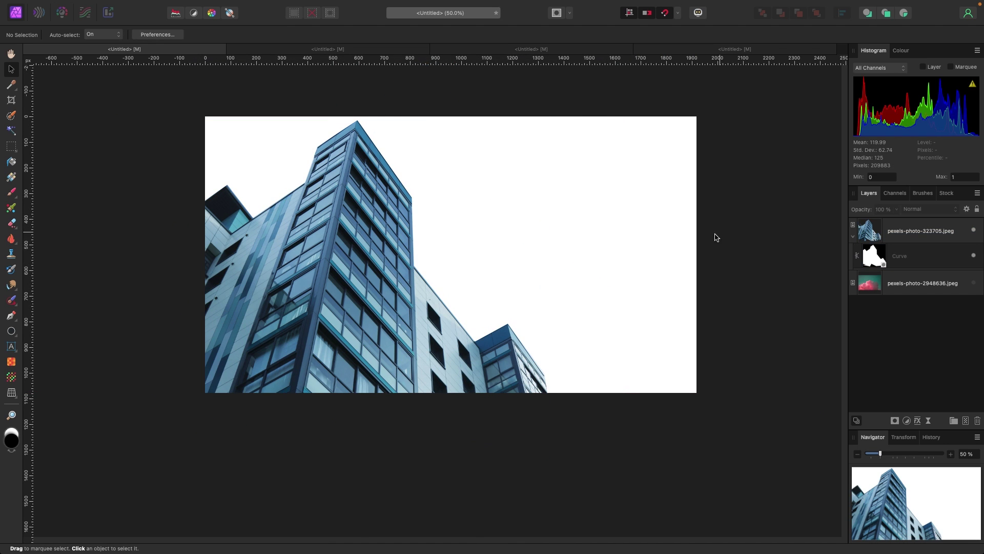
Step: Make the pink cloud photo layer visible behind the masked building
{"action": "left_click", "coordinate": [973, 284]}
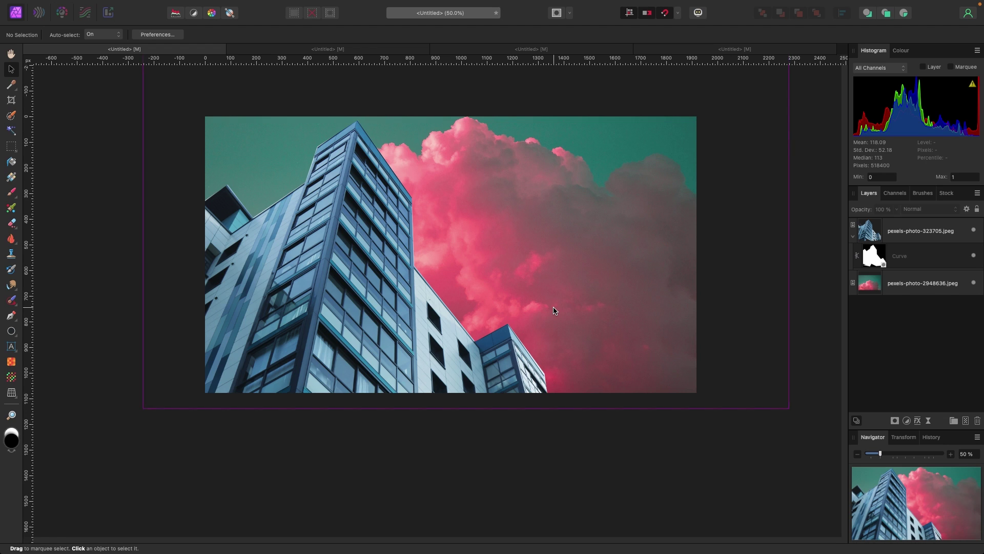
{"action": "scroll", "coordinate": [554, 310], "scroll_direction": "up", "scroll_amount": 1}
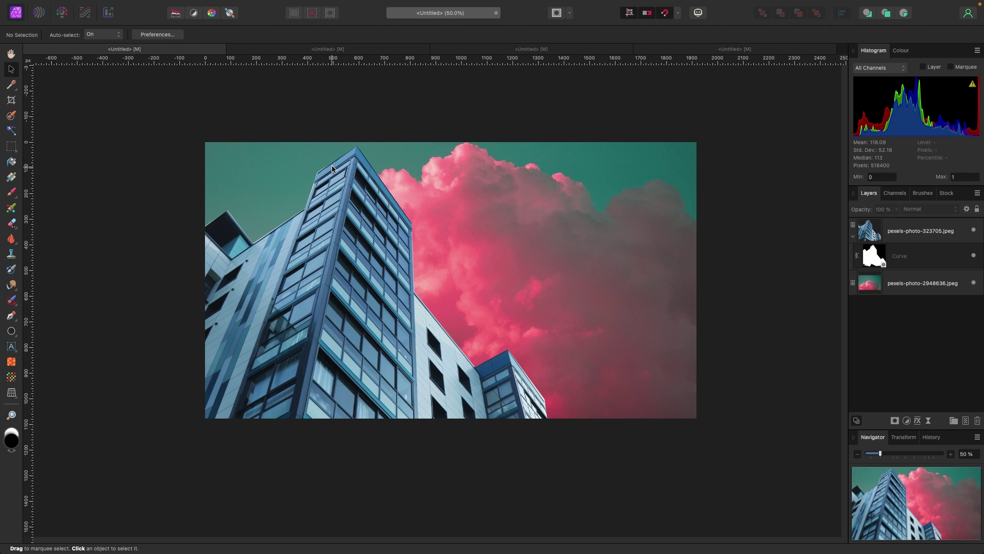
Step: Switch to the banana photo document and examine the bananas' outline up close and as a whole
{"action": "left_click", "coordinate": [328, 49]}
{"action": "scroll", "coordinate": [369, 245], "scroll_direction": "down", "scroll_amount": 3}
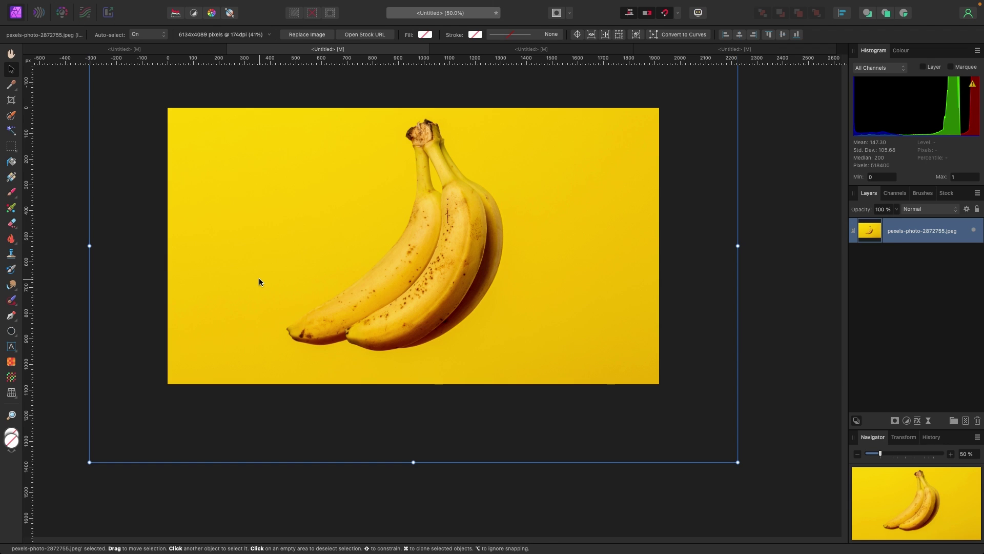
{"action": "key", "text": "super+1"}
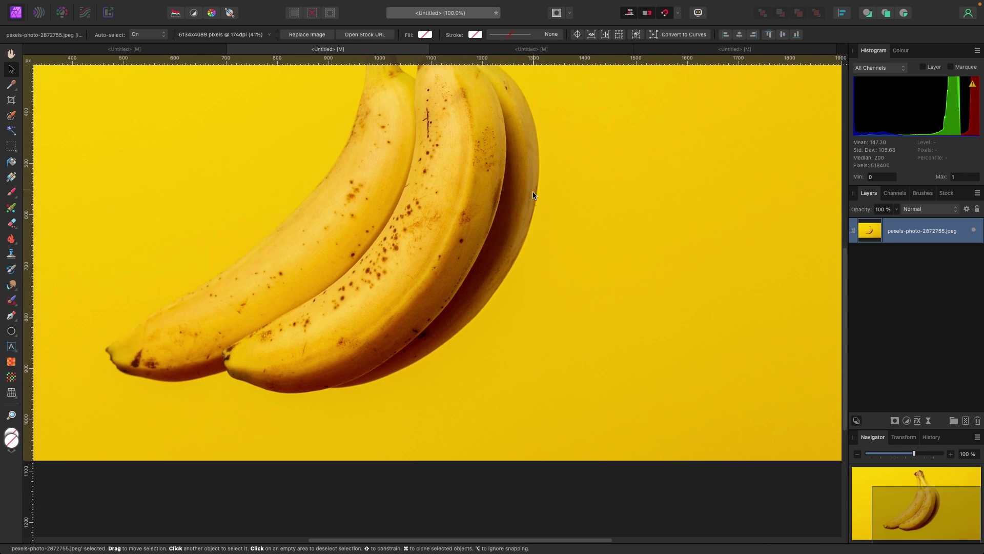
{"action": "scroll", "coordinate": [155, 229], "scroll_direction": "left", "scroll_amount": 3}
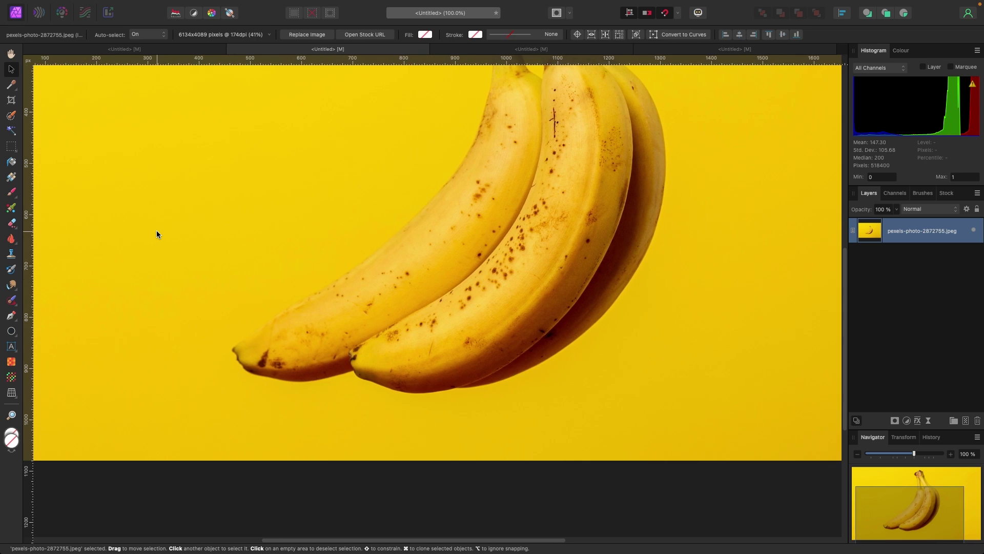
{"action": "key", "text": "super+2"}
{"action": "scroll", "coordinate": [102, 353], "scroll_direction": "up", "scroll_amount": 5}
{"action": "scroll", "coordinate": [103, 354], "scroll_direction": "left", "scroll_amount": 5}
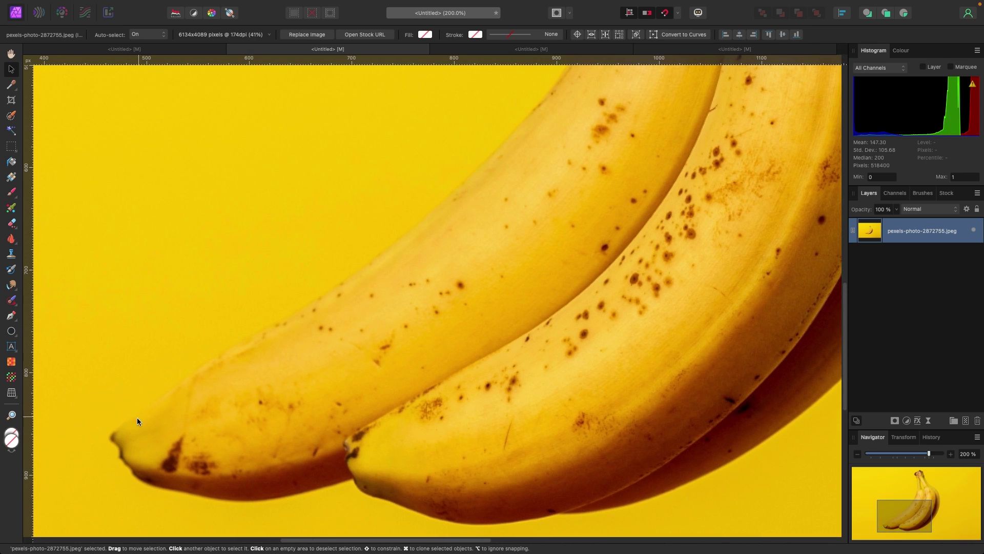
{"action": "key", "text": "super+1"}
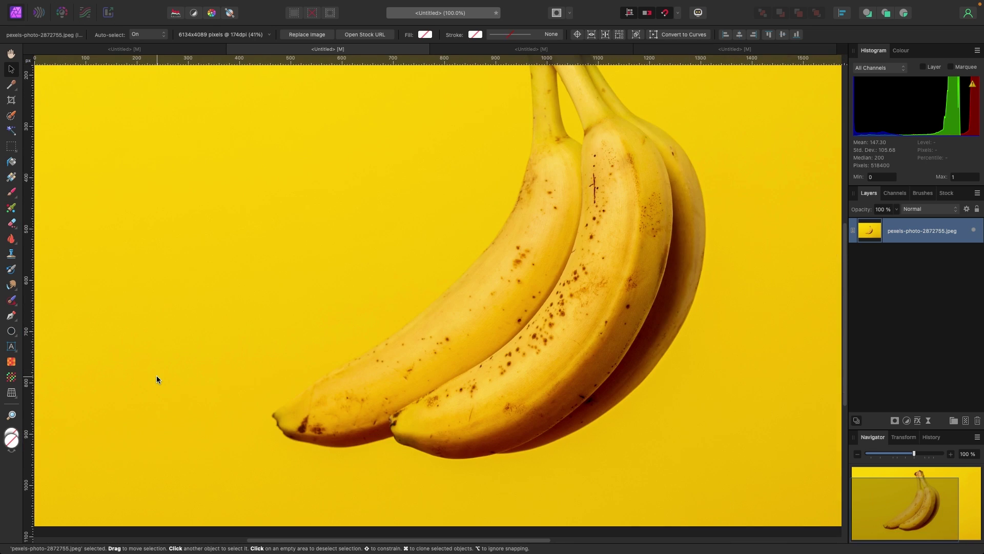
{"action": "key", "text": "super+minus"}
{"action": "scroll", "coordinate": [155, 375], "scroll_direction": "up", "scroll_amount": 2}
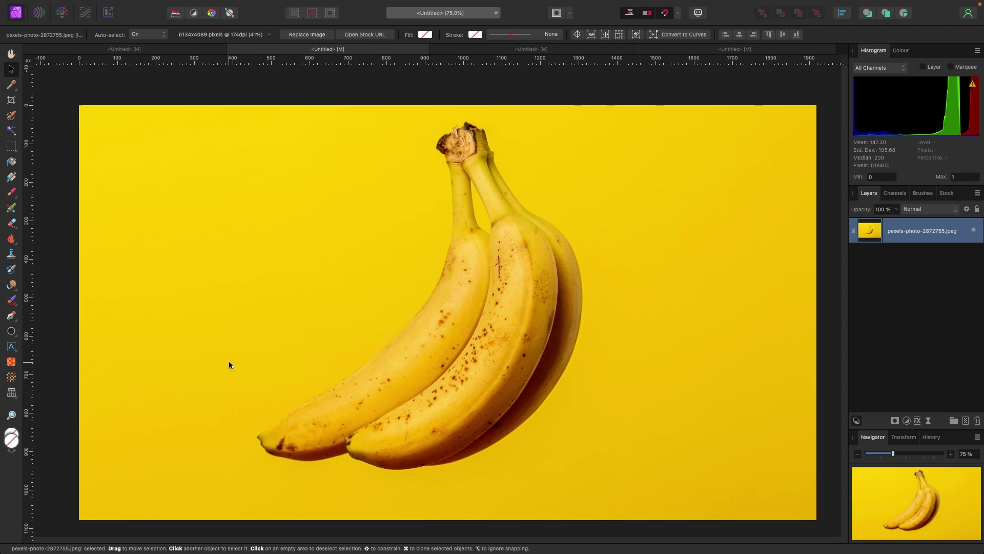
{"action": "scroll", "coordinate": [229, 361], "scroll_direction": "right", "scroll_amount": 1}
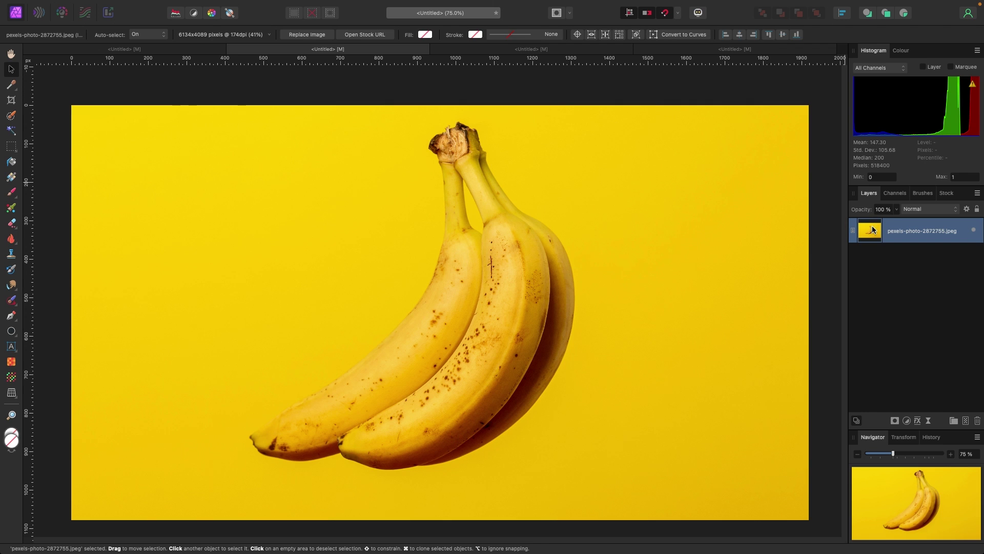
Step: Start a pen path in Rubber Band Mode along the upper edge of the left banana, beginning near its tip
{"action": "key", "text": "p"}
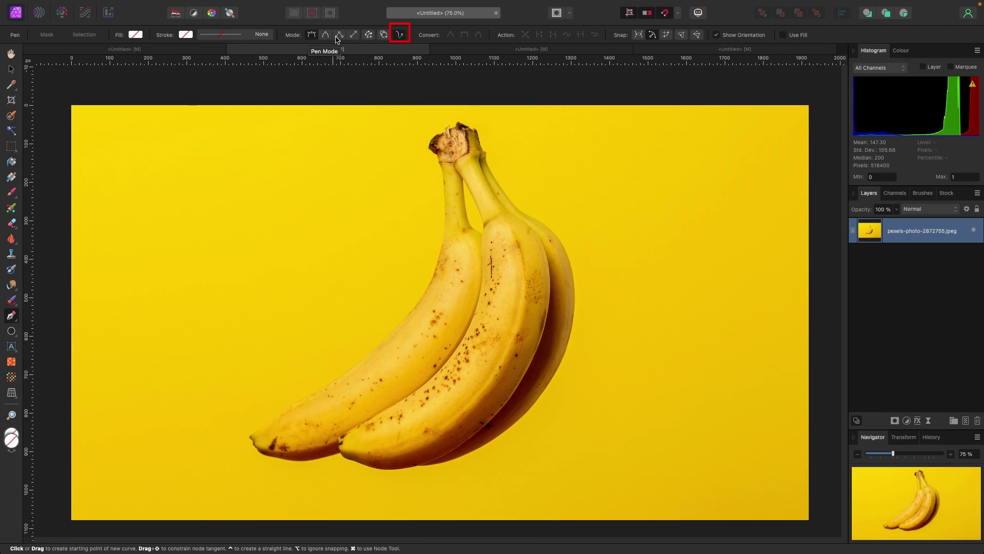
{"action": "left_click", "coordinate": [400, 35]}
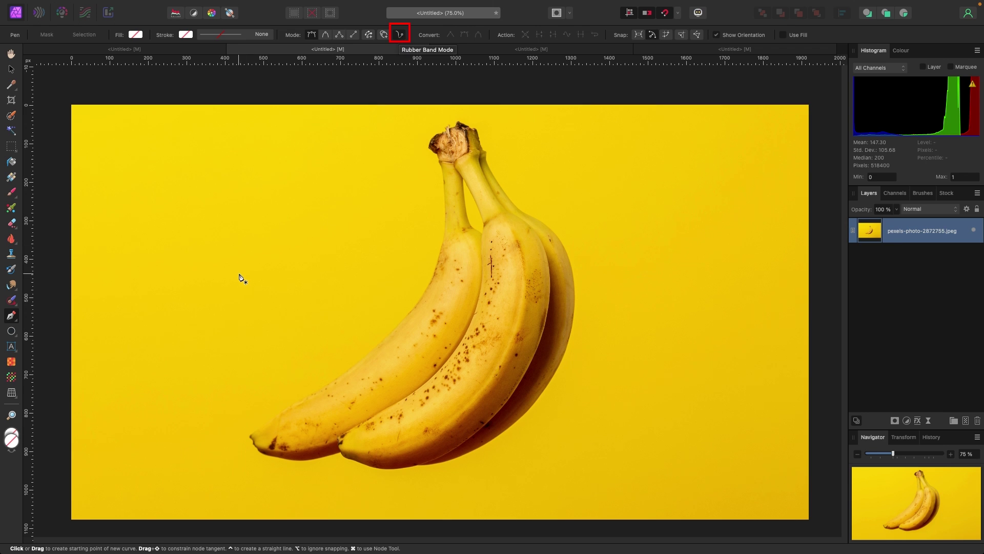
{"action": "scroll", "coordinate": [243, 277], "scroll_direction": "down", "scroll_amount": 2}
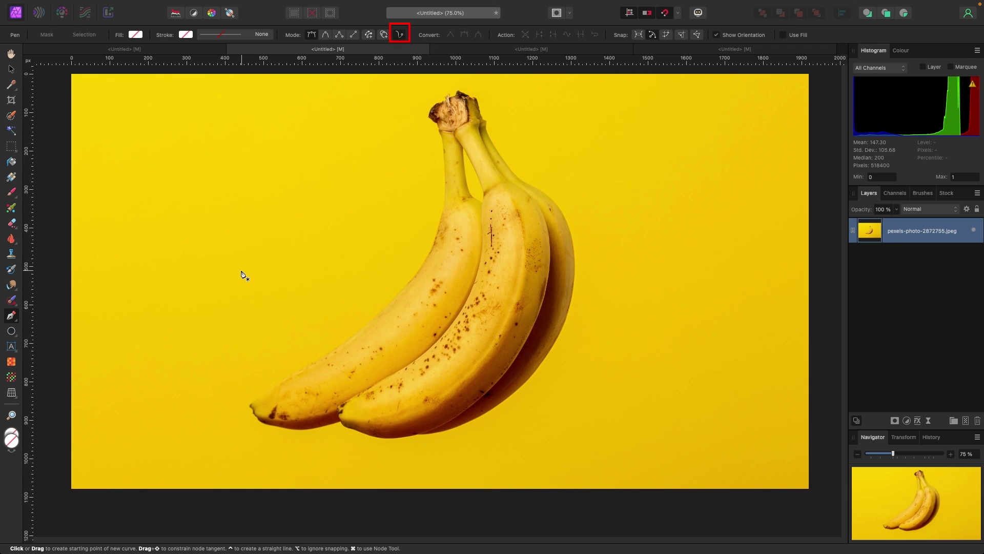
{"action": "key", "text": "super+1"}
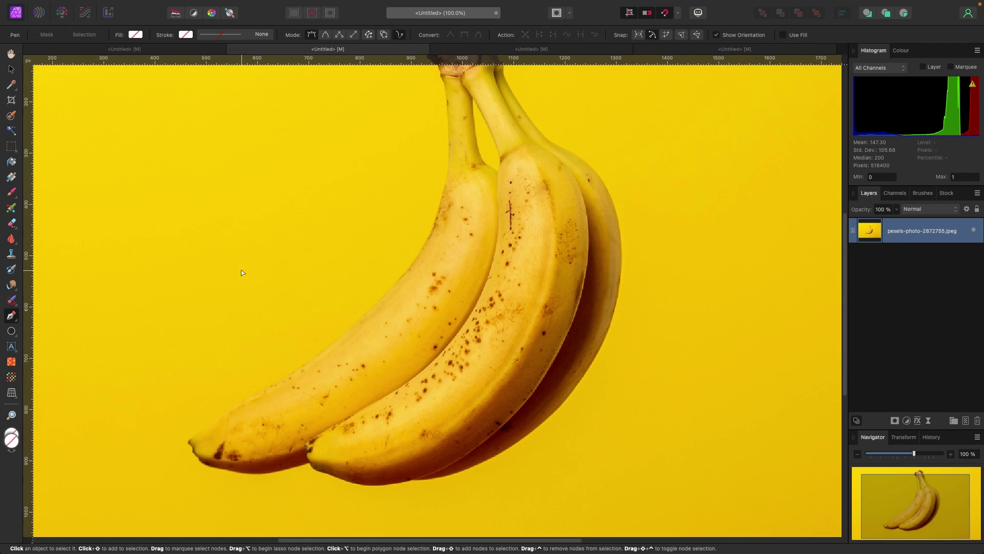
{"action": "scroll", "coordinate": [249, 303], "scroll_direction": "up", "scroll_amount": 1}
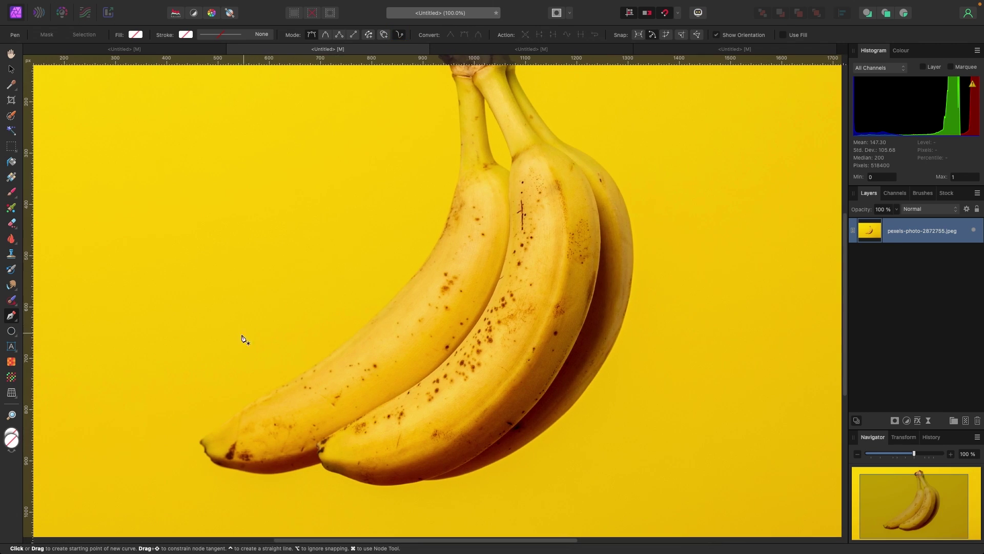
{"action": "left_click", "coordinate": [256, 398]}
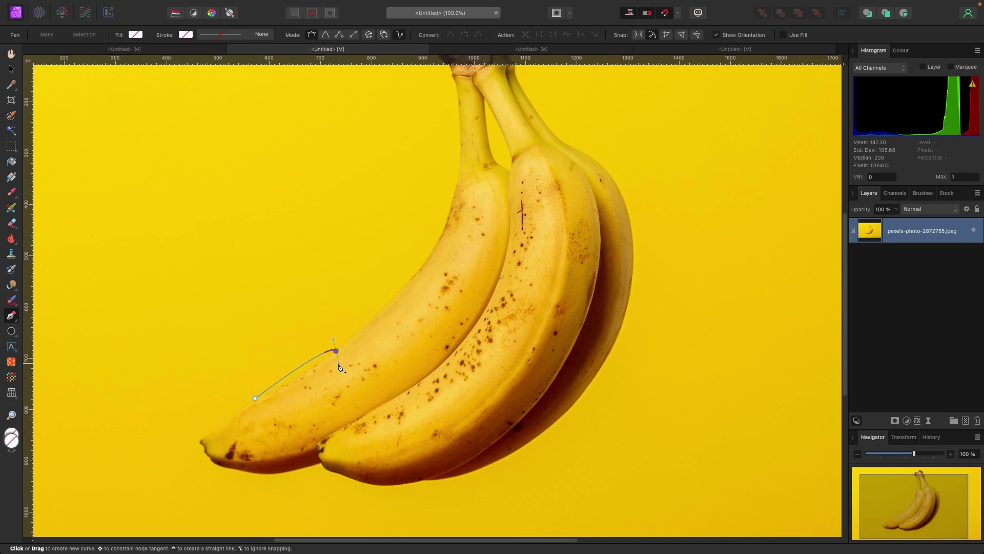
{"action": "mouse_move", "coordinate": [343, 351]}
{"action": "left_mouse_down"}
{"action": "mouse_move", "coordinate": [334, 340]}
{"action": "mouse_move", "coordinate": [341, 346]}
{"action": "left_mouse_up"}
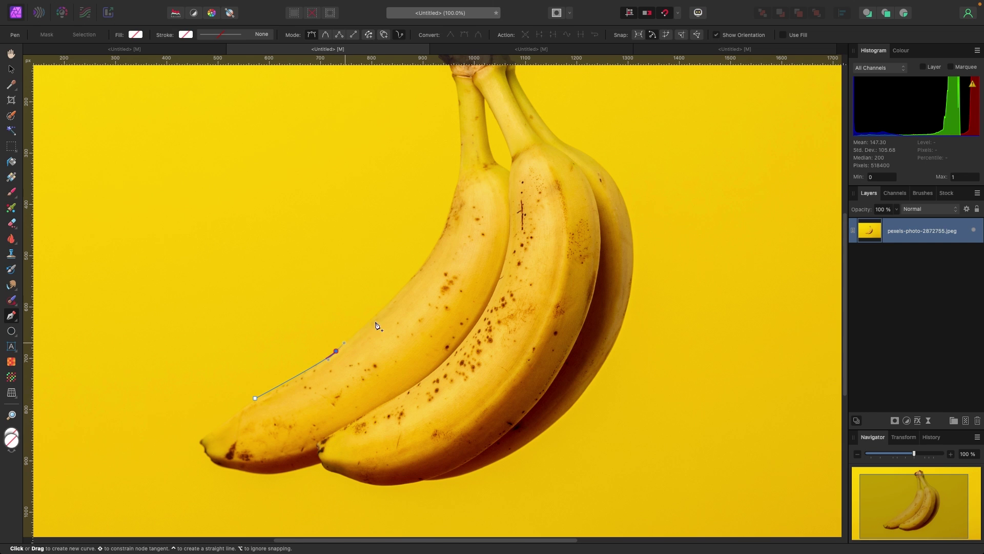
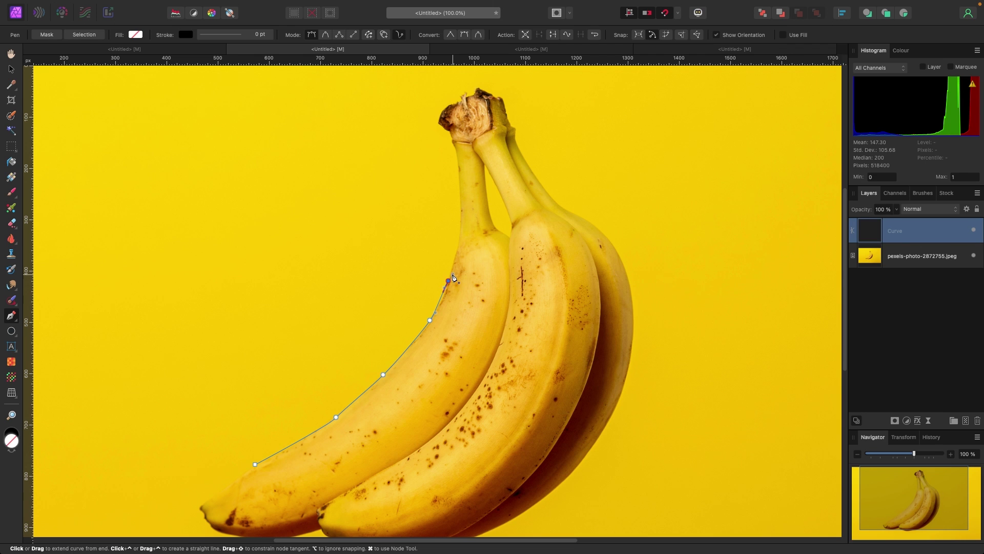
Step: Extend the path up the left banana's outer edge and stem to just below the cut crown
{"action": "scroll", "coordinate": [453, 276], "scroll_direction": "up", "scroll_amount": 3}
{"action": "left_click", "coordinate": [459, 298]}
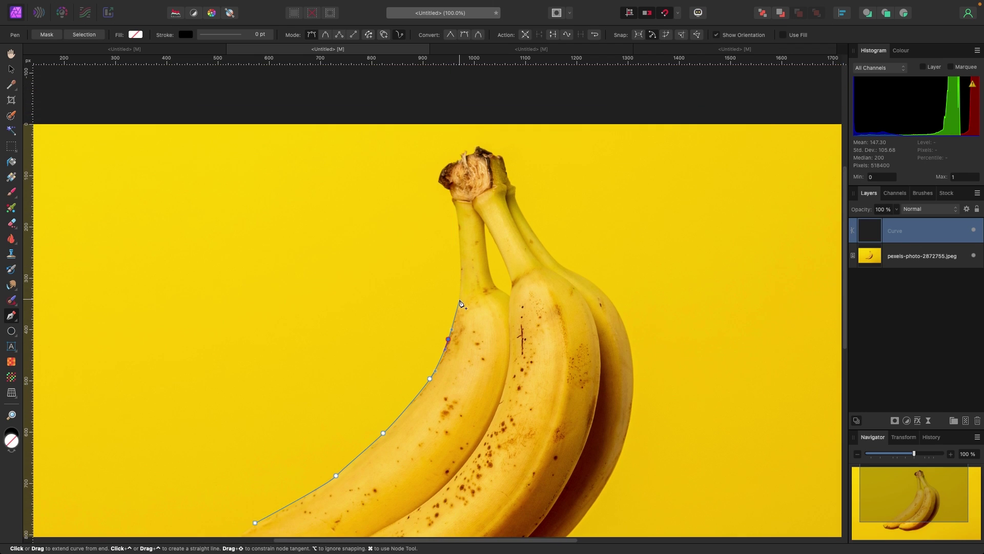
{"action": "left_click", "coordinate": [462, 258]}
{"action": "scroll", "coordinate": [459, 228], "scroll_direction": "up", "scroll_amount": 2}
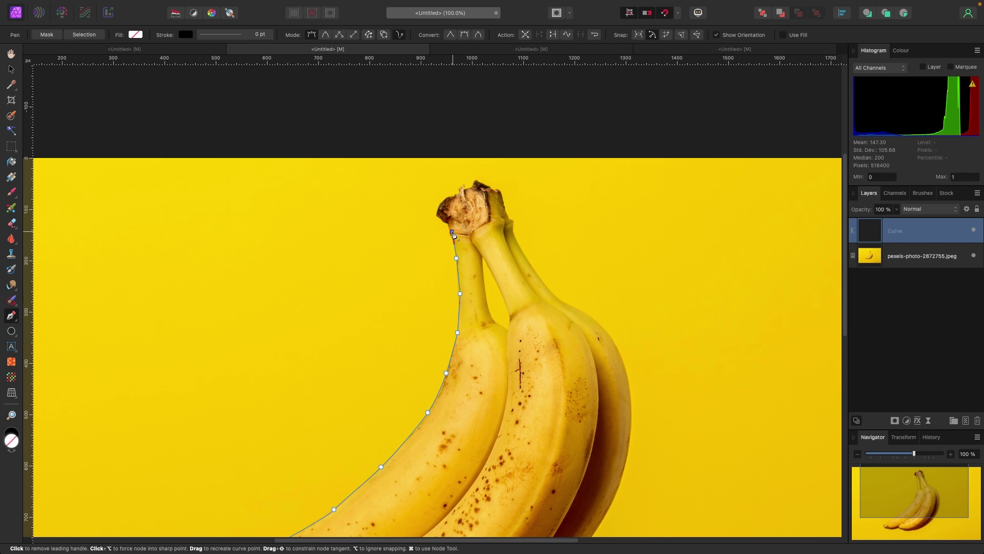
{"action": "scroll", "coordinate": [449, 241], "scroll_direction": "up", "scroll_amount": 3}
Step: Trace the path around the brown cut crown with closely spaced nodes, over to the rear banana's stem
{"action": "left_click", "coordinate": [436, 265]}
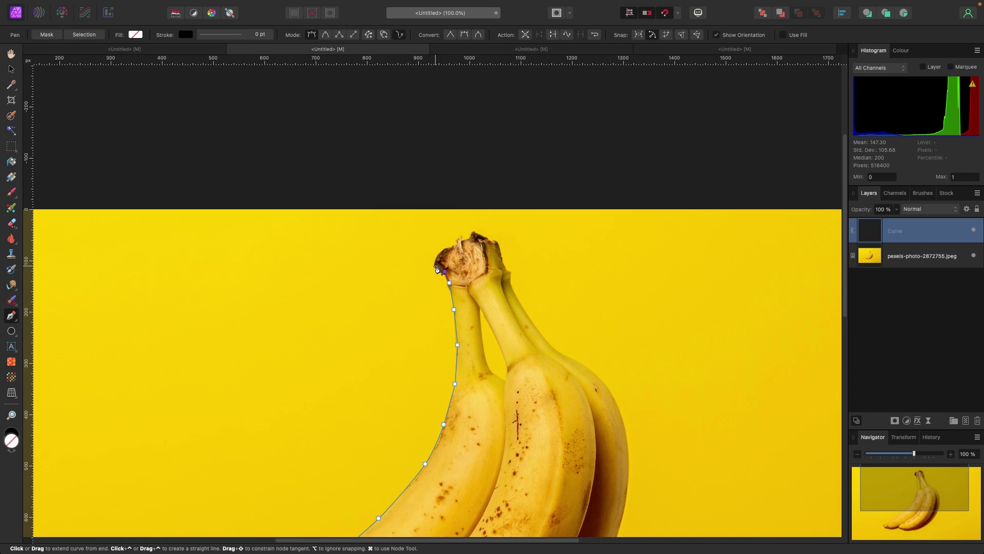
{"action": "left_click", "coordinate": [444, 250]}
{"action": "left_click", "coordinate": [473, 238]}
{"action": "left_click", "coordinate": [486, 241]}
{"action": "left_click", "coordinate": [509, 270]}
{"action": "scroll", "coordinate": [517, 259], "scroll_direction": "down", "scroll_amount": 2}
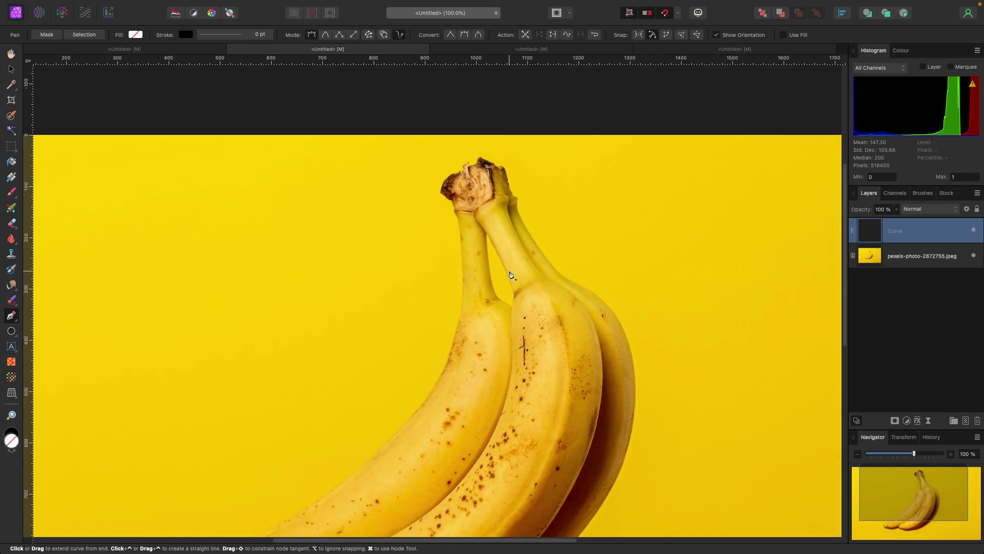
Step: Continue the path down the rear banana's stem and around its shoulder with curved nodes
{"action": "left_click", "coordinate": [517, 225]}
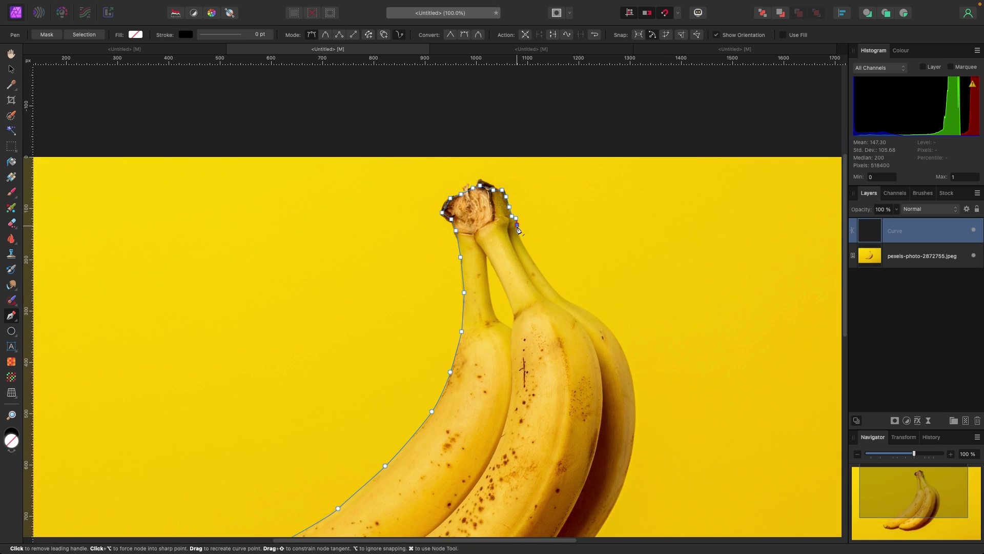
{"action": "left_click_drag", "start_coordinate": [521, 237], "coordinate": [524, 243]}
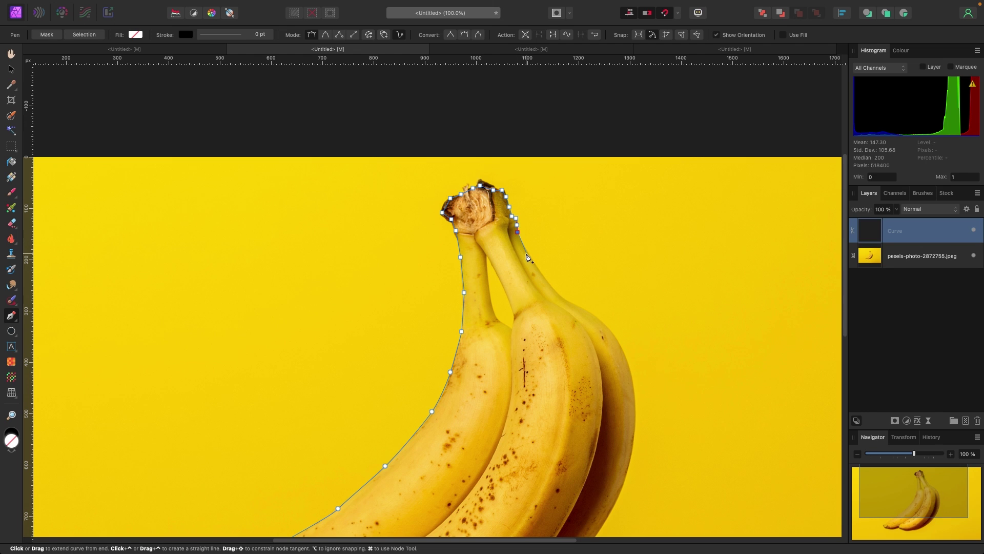
{"action": "left_click", "coordinate": [539, 271]}
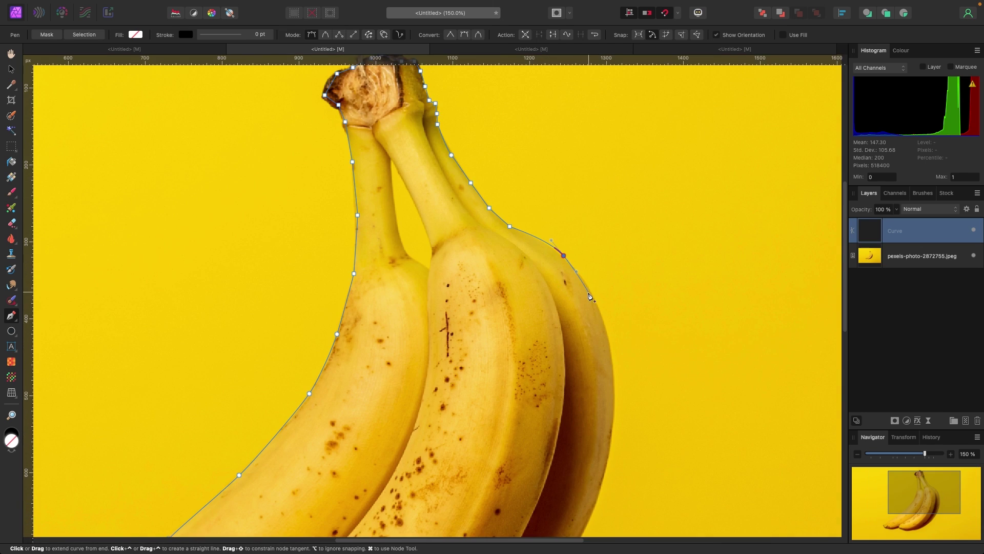
{"action": "left_click_drag", "start_coordinate": [605, 326], "coordinate": [610, 358]}
Step: Trace the path down the rear banana's outer curve and along its underside with curved nodes
{"action": "scroll", "coordinate": [610, 358], "scroll_direction": "down", "scroll_amount": 5}
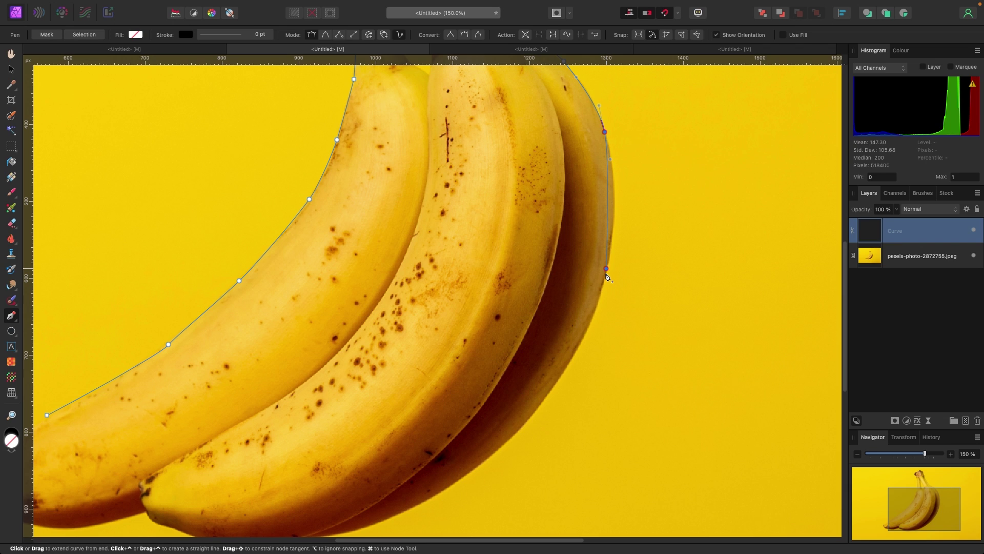
{"action": "left_click_drag", "start_coordinate": [606, 277], "coordinate": [592, 316]}
{"action": "scroll", "coordinate": [595, 317], "scroll_direction": "down", "scroll_amount": 2}
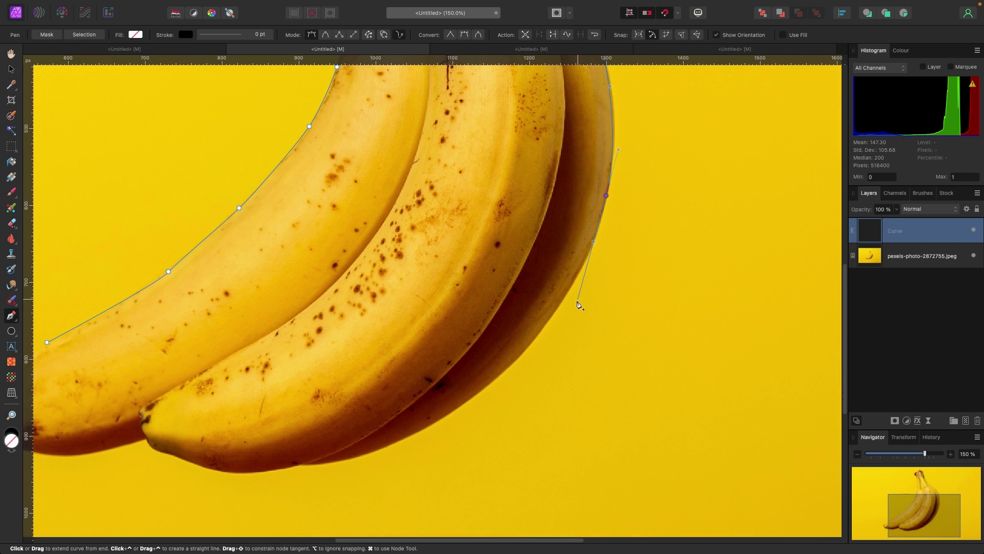
{"action": "left_click", "coordinate": [559, 307]}
{"action": "left_click_drag", "start_coordinate": [480, 391], "coordinate": [470, 399]}
{"action": "left_click_drag", "start_coordinate": [411, 435], "coordinate": [400, 441]}
{"action": "left_click_drag", "start_coordinate": [340, 460], "coordinate": [328, 462]}
Step: Continue the path along the front banana's underside and around its tip to where it meets the left banana
{"action": "scroll", "coordinate": [323, 465], "scroll_direction": "left", "scroll_amount": 5}
{"action": "scroll", "coordinate": [323, 465], "scroll_direction": "down", "scroll_amount": 2}
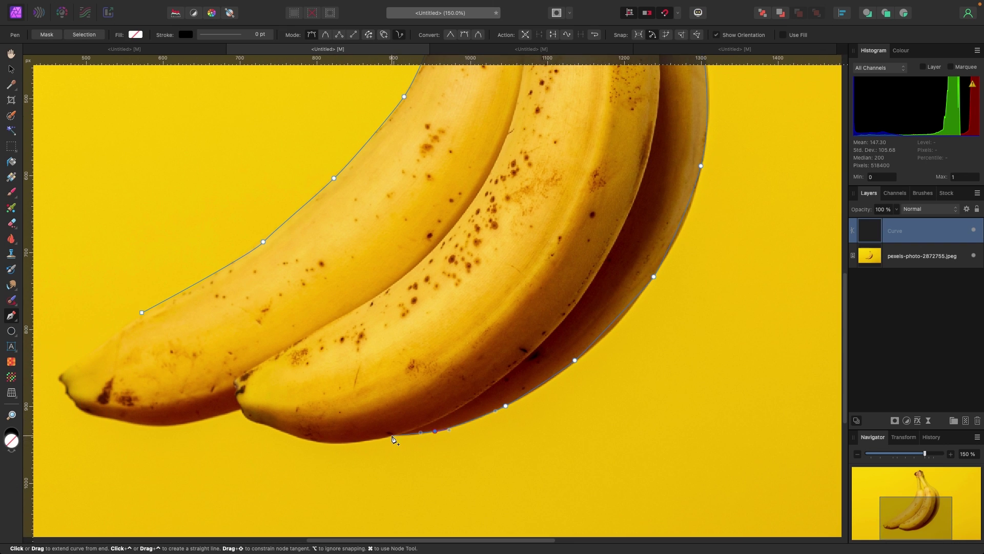
{"action": "left_click", "coordinate": [392, 435]}
{"action": "left_click", "coordinate": [344, 442]}
{"action": "scroll", "coordinate": [345, 443], "scroll_direction": "left", "scroll_amount": 4}
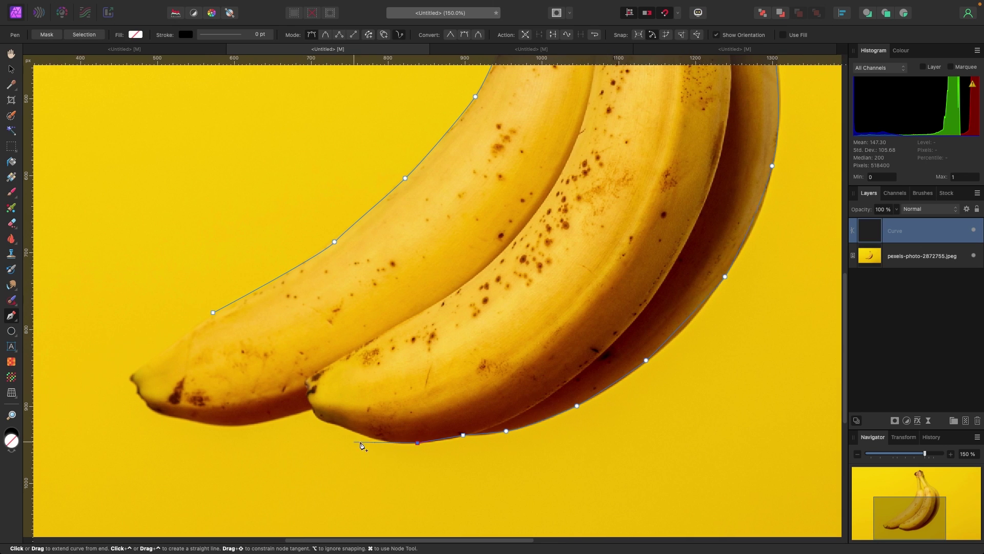
{"action": "left_click_drag", "start_coordinate": [380, 440], "coordinate": [375, 440]}
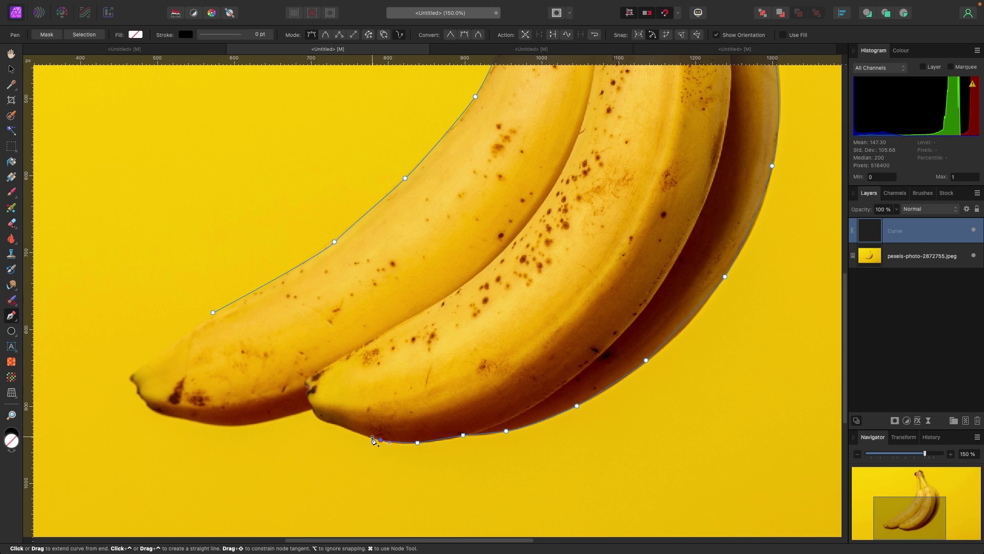
{"action": "left_click", "coordinate": [344, 428]}
{"action": "left_click", "coordinate": [311, 408]}
Step: Trace the left banana's underside and tip, then close the path at its starting node
{"action": "left_click", "coordinate": [205, 425]}
{"action": "left_click", "coordinate": [156, 412]}
{"action": "left_click", "coordinate": [142, 399]}
{"action": "left_click", "coordinate": [138, 391]}
{"action": "left_click", "coordinate": [132, 375]}
{"action": "left_click_drag", "start_coordinate": [150, 361], "coordinate": [161, 354]}
{"action": "left_click", "coordinate": [199, 325]}
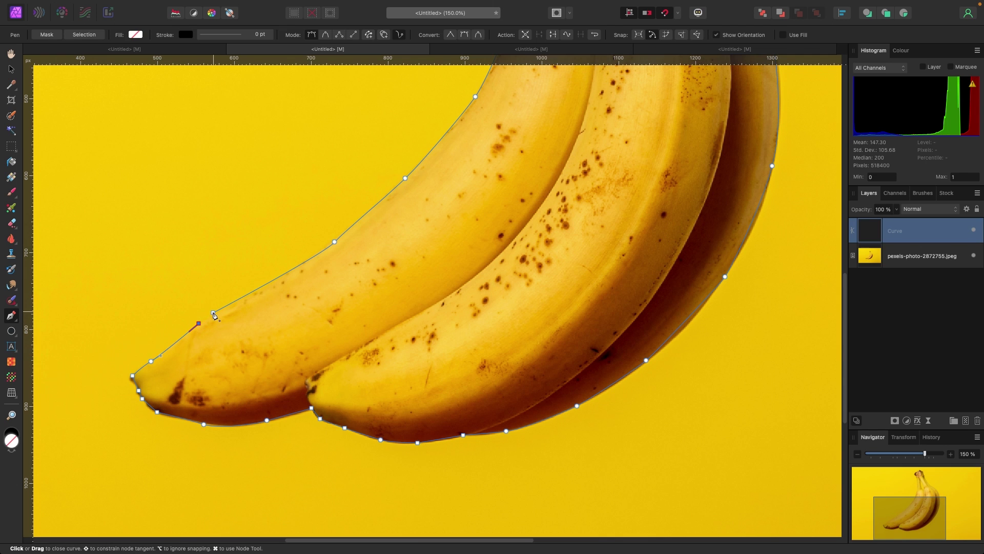
{"action": "left_click", "coordinate": [212, 312]}
Step: Turn the closed banana outline into a mask on the photo
{"action": "key", "text": "super+minus"}
{"action": "scroll", "coordinate": [213, 316], "scroll_direction": "up", "scroll_amount": 4}
{"action": "scroll", "coordinate": [212, 316], "scroll_direction": "right", "scroll_amount": 2}
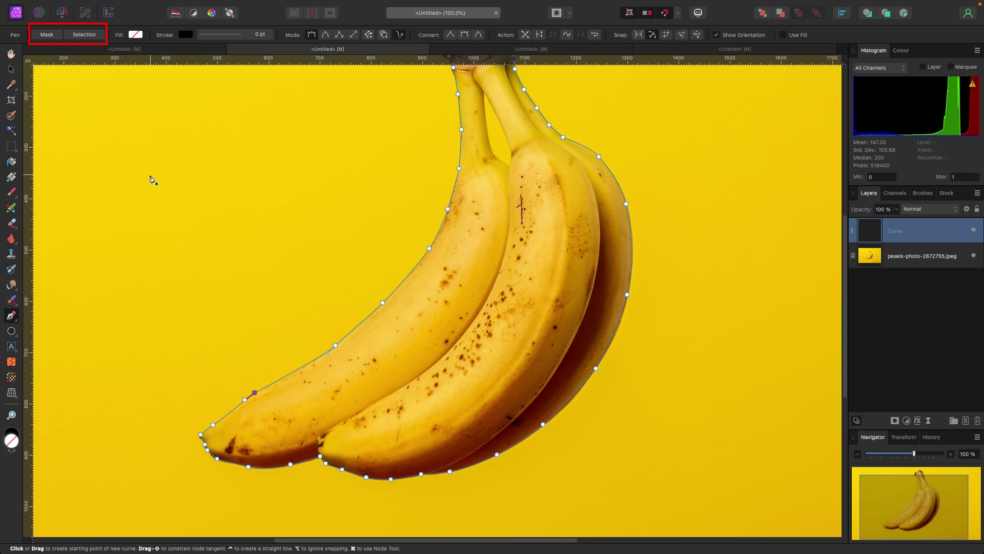
{"action": "left_click", "coordinate": [40, 40]}
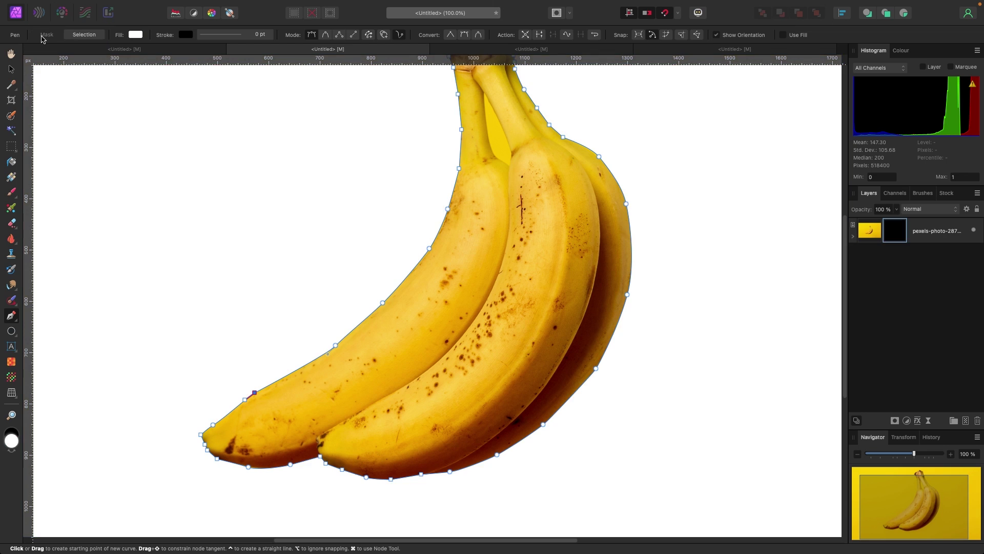
{"action": "key", "text": "super+0"}
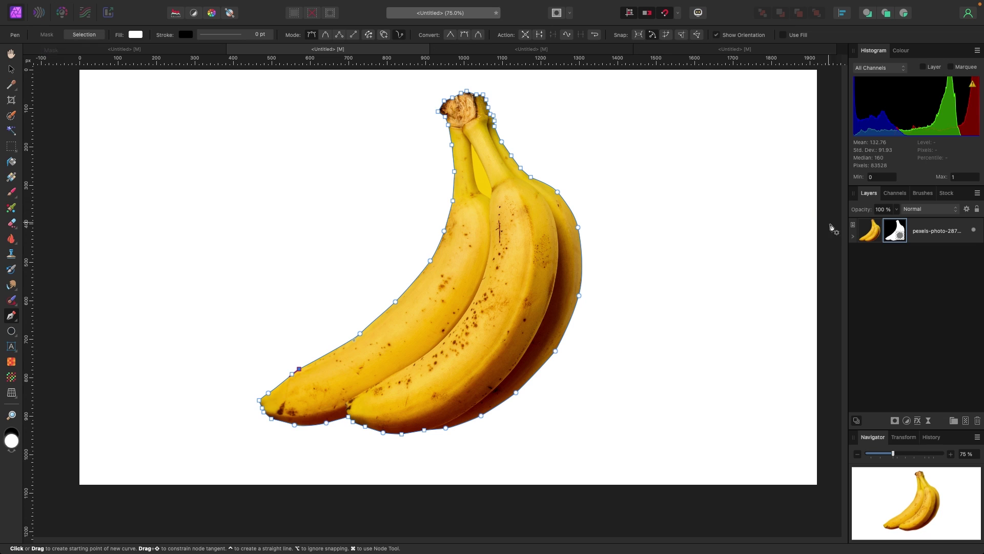
Step: Expand the banana layer to show its nested curve mask, then deselect everything
{"action": "left_click", "coordinate": [853, 236]}
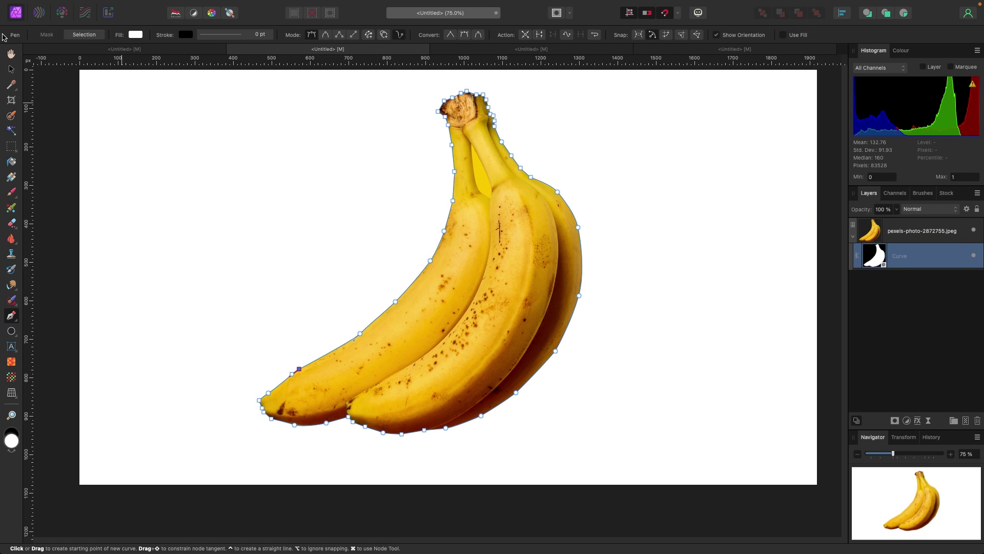
{"action": "key", "text": "v"}
{"action": "left_click", "coordinate": [136, 163]}
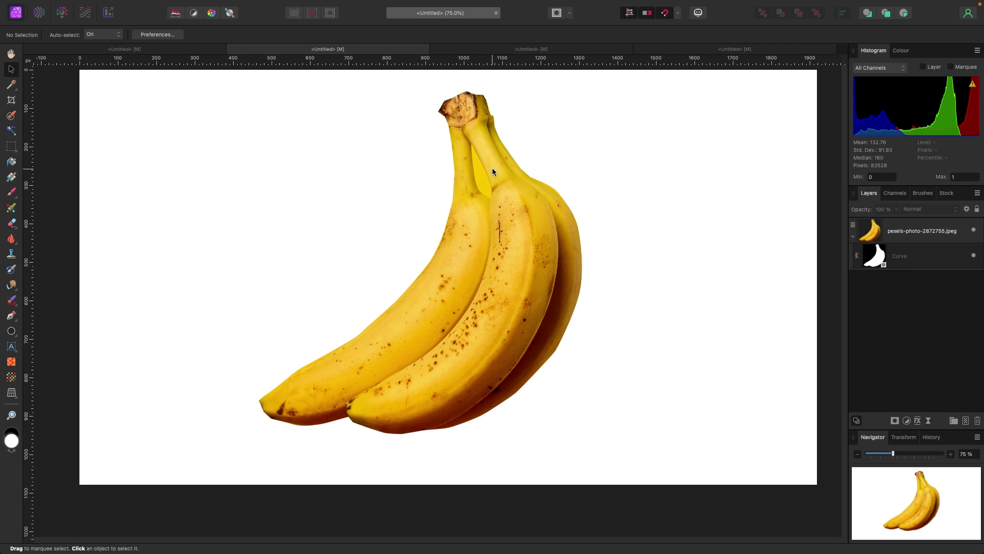
Step: Select the banana photo layer and start a new pen path down the left edge of the yellow gap between the stems
{"action": "scroll", "coordinate": [492, 171], "scroll_direction": "up", "scroll_amount": 2}
{"action": "scroll", "coordinate": [492, 171], "scroll_direction": "up", "scroll_amount": 3}
{"action": "scroll", "coordinate": [492, 171], "scroll_direction": "right", "scroll_amount": 3}
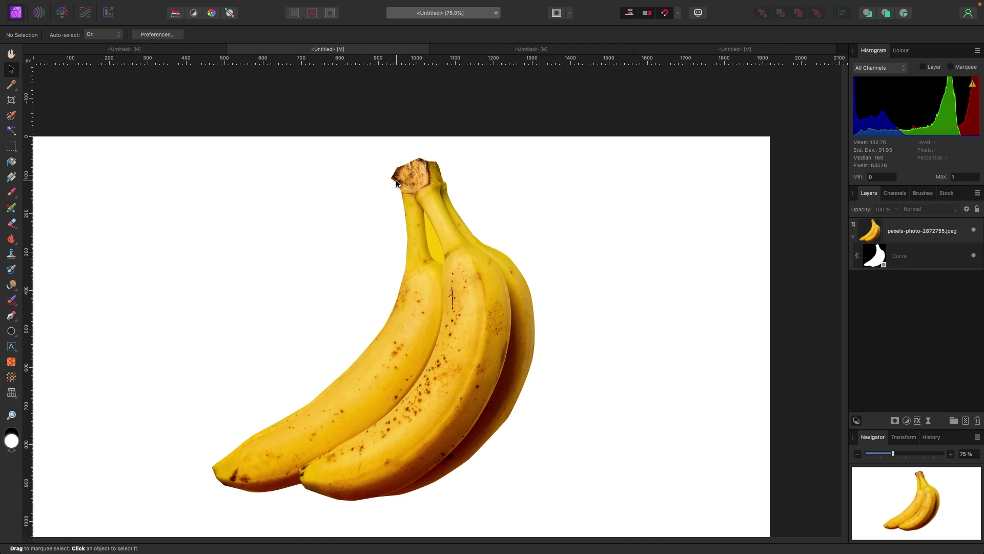
{"action": "scroll", "coordinate": [395, 180], "scroll_direction": "up", "scroll_amount": 6}
{"action": "scroll", "coordinate": [396, 180], "scroll_direction": "up", "scroll_amount": 3}
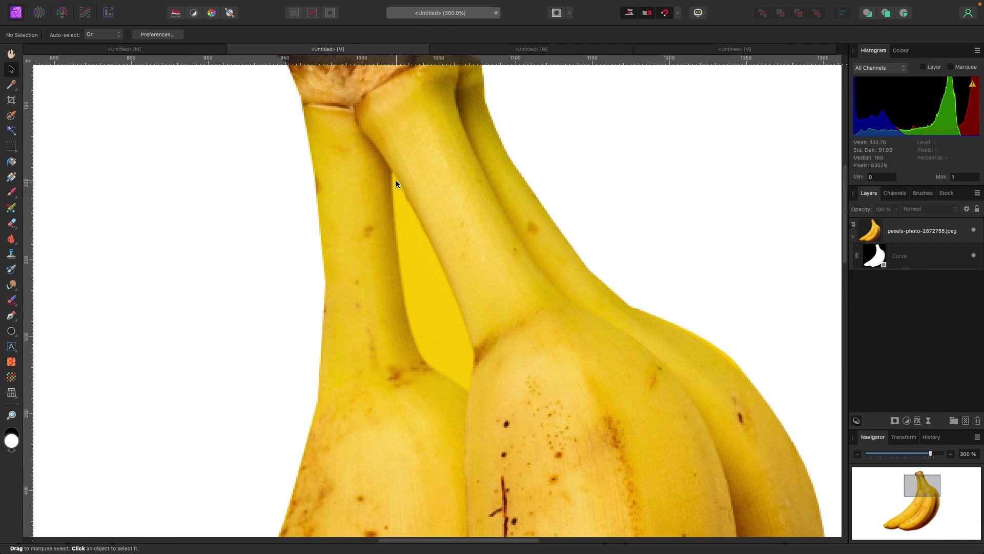
{"action": "left_click", "coordinate": [906, 230]}
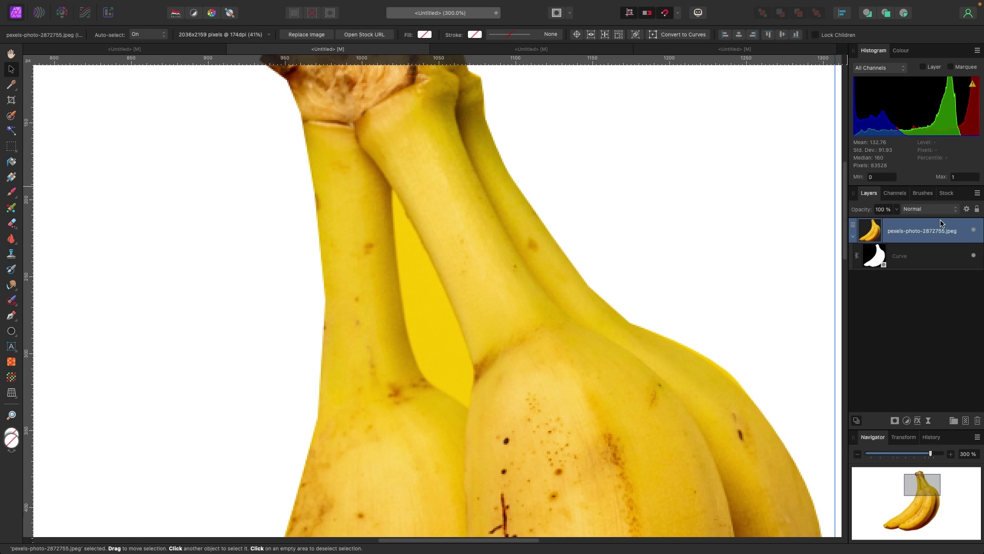
{"action": "key", "text": "p"}
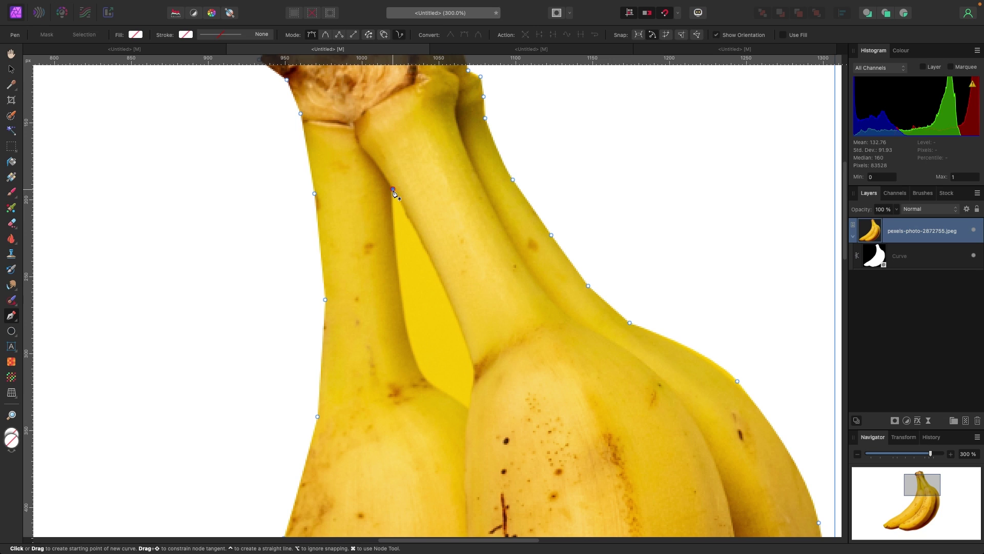
{"action": "left_click_drag", "start_coordinate": [393, 189], "coordinate": [396, 253]}
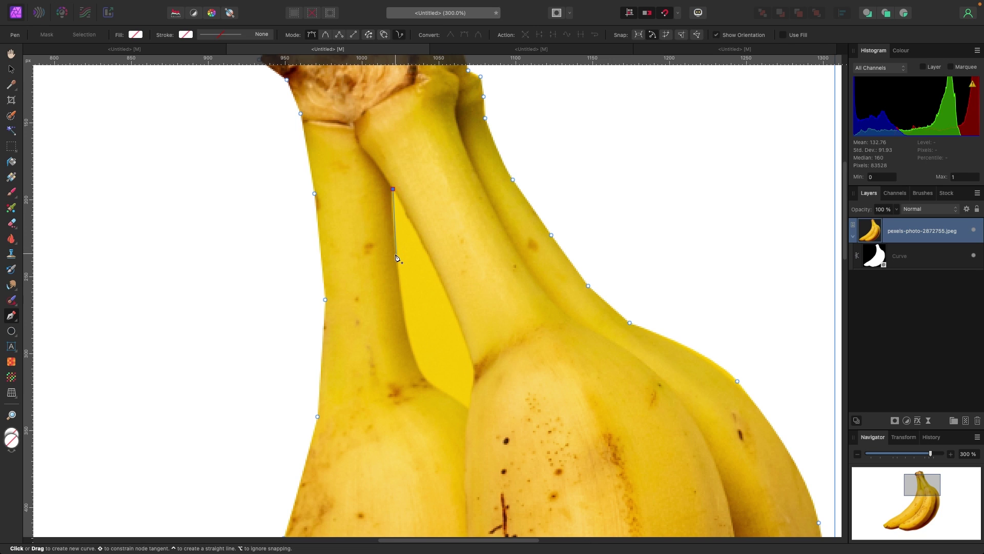
{"action": "left_click", "coordinate": [400, 297]}
{"action": "left_click", "coordinate": [410, 343]}
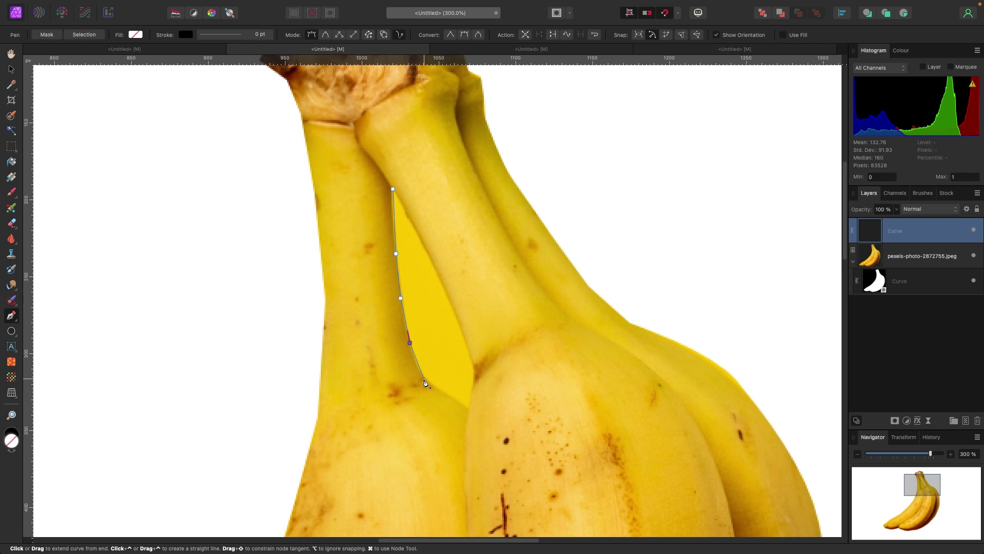
Step: Continue the path around the lower end of the gap, where the left and front bananas meet
{"action": "left_click", "coordinate": [421, 371]}
{"action": "left_click", "coordinate": [435, 385]}
{"action": "left_click", "coordinate": [454, 396]}
{"action": "left_click_drag", "start_coordinate": [468, 407], "coordinate": [472, 390]}
{"action": "left_click", "coordinate": [471, 389]}
{"action": "left_click", "coordinate": [473, 375]}
Step: Close the gap's path up along the front banana's stem and convert it into a selection
{"action": "left_click", "coordinate": [470, 354]}
{"action": "left_click", "coordinate": [453, 307]}
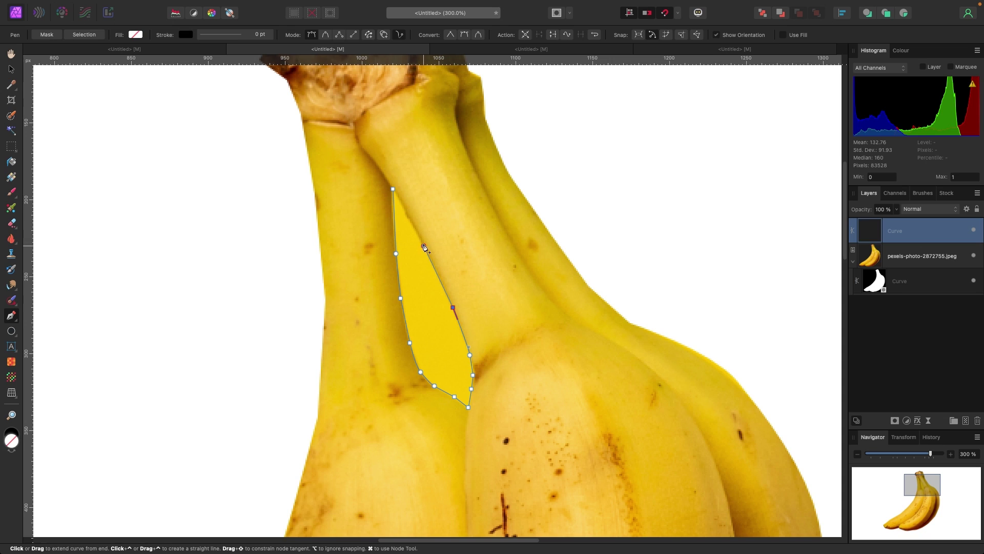
{"action": "left_click", "coordinate": [423, 246]}
{"action": "left_click", "coordinate": [409, 220]}
{"action": "left_click", "coordinate": [404, 204]}
{"action": "left_click", "coordinate": [392, 189]}
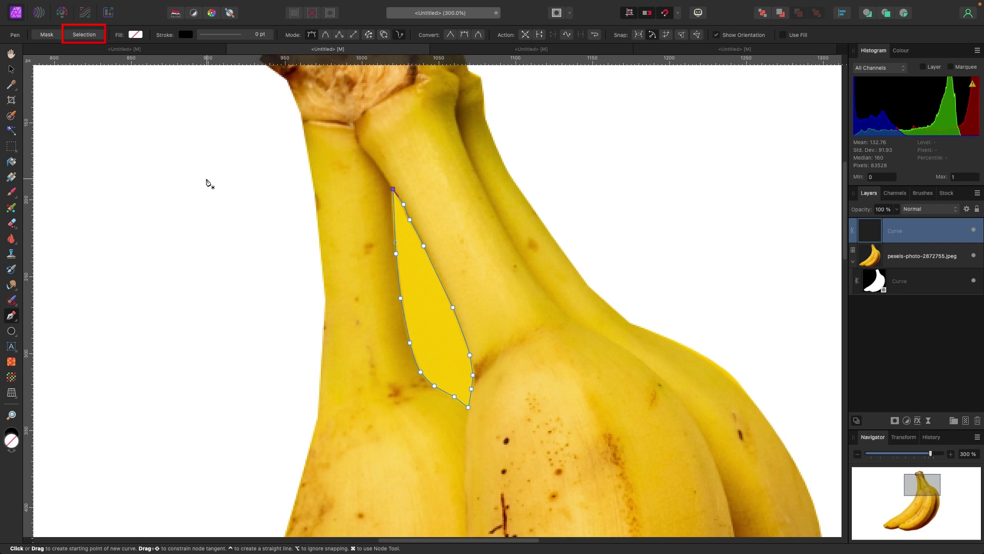
{"action": "left_click", "coordinate": [84, 35]}
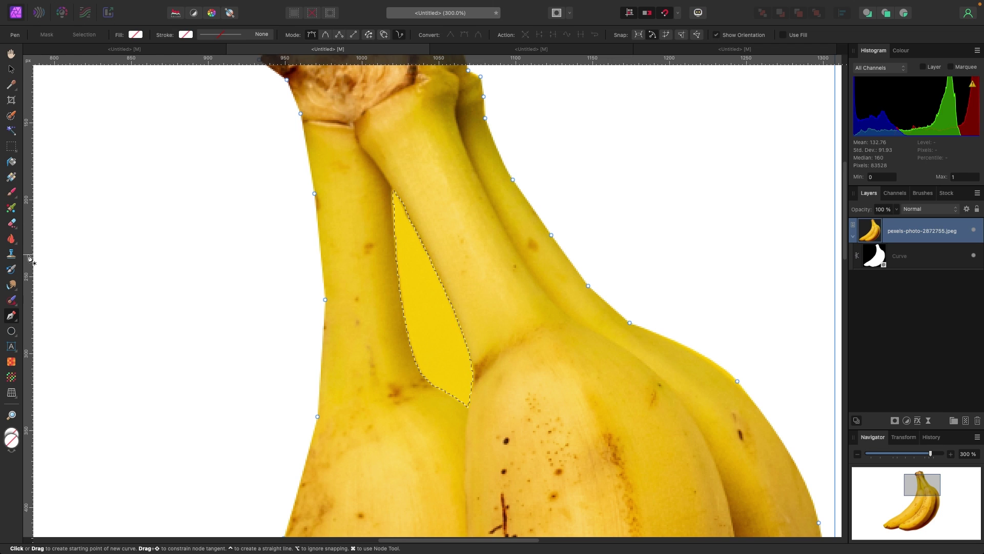
Step: Erase the selected yellow gap between the banana stems, deselect it, and return to the Move tool
{"action": "left_click", "coordinate": [12, 224]}
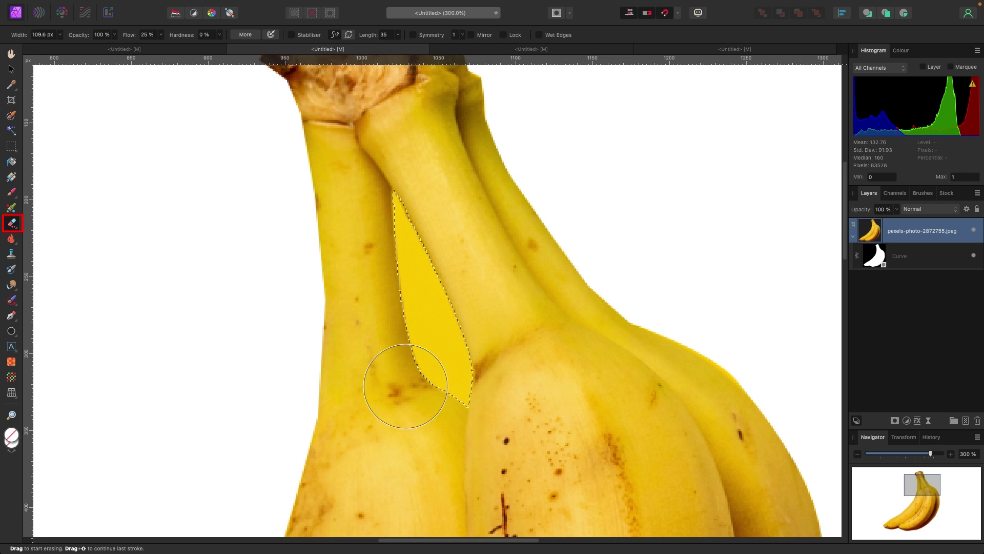
{"action": "mouse_move", "coordinate": [406, 384]}
{"action": "left_mouse_down"}
{"action": "mouse_move", "coordinate": [561, 368]}
{"action": "mouse_move", "coordinate": [452, 334]}
{"action": "mouse_move", "coordinate": [445, 322]}
{"action": "mouse_move", "coordinate": [493, 306]}
{"action": "mouse_move", "coordinate": [373, 275]}
{"action": "mouse_move", "coordinate": [434, 269]}
{"action": "mouse_move", "coordinate": [423, 253]}
{"action": "mouse_move", "coordinate": [195, 213]}
{"action": "mouse_move", "coordinate": [193, 237]}
{"action": "mouse_move", "coordinate": [423, 249]}
{"action": "mouse_move", "coordinate": [465, 288]}
{"action": "left_mouse_up"}
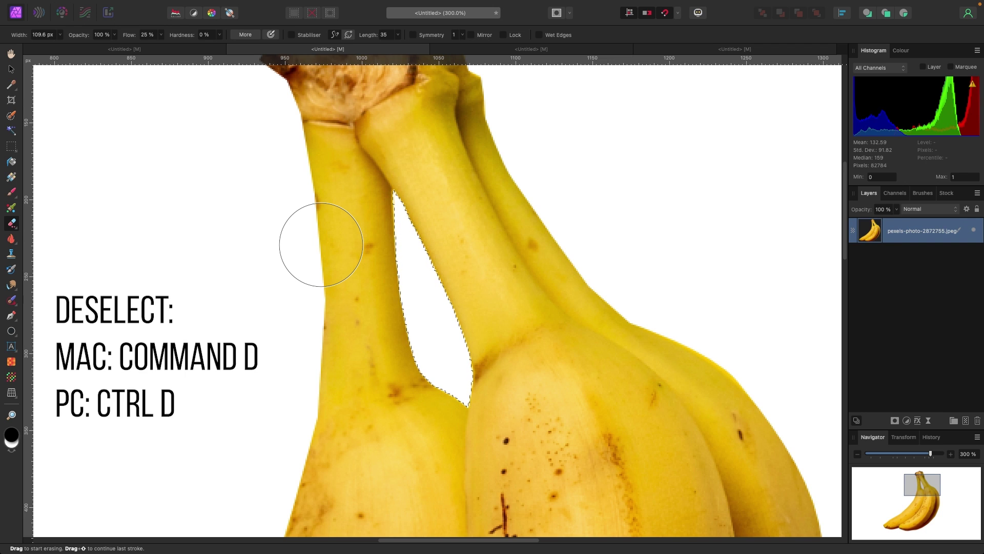
{"action": "left_click", "coordinate": [321, 245]}
{"action": "scroll", "coordinate": [321, 245], "scroll_direction": "up", "scroll_amount": 3}
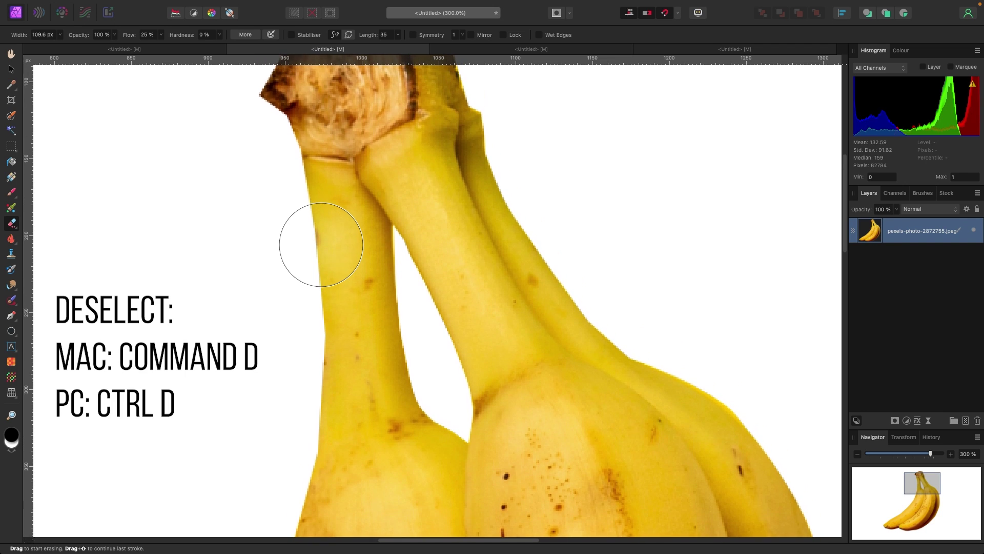
{"action": "scroll", "coordinate": [321, 245], "scroll_direction": "down", "scroll_amount": 5}
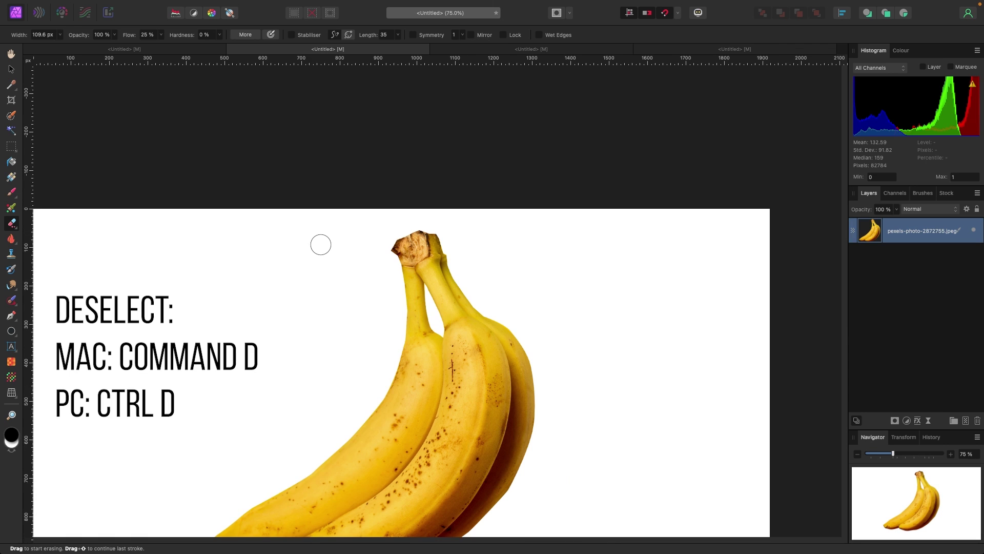
{"action": "scroll", "coordinate": [321, 245], "scroll_direction": "up", "scroll_amount": 4}
{"action": "key", "text": "super+1"}
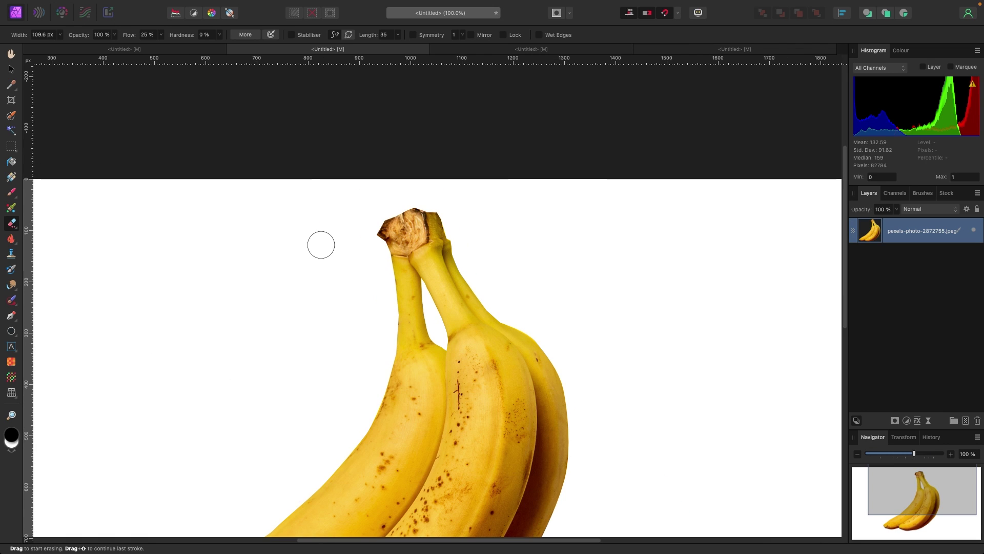
{"action": "key", "text": "v"}
{"action": "scroll", "coordinate": [221, 160], "scroll_direction": "left", "scroll_amount": 2}
{"action": "scroll", "coordinate": [221, 160], "scroll_direction": "down", "scroll_amount": 1}
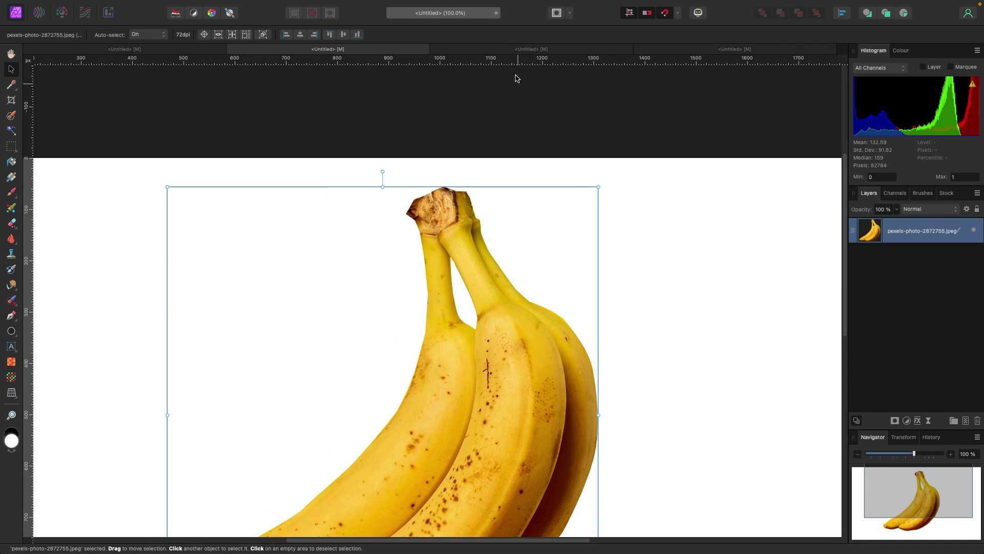
Step: Switch to the document with the man in the suit and compare the cutout by showing and hiding the original photo layer
{"action": "left_click", "coordinate": [512, 49]}
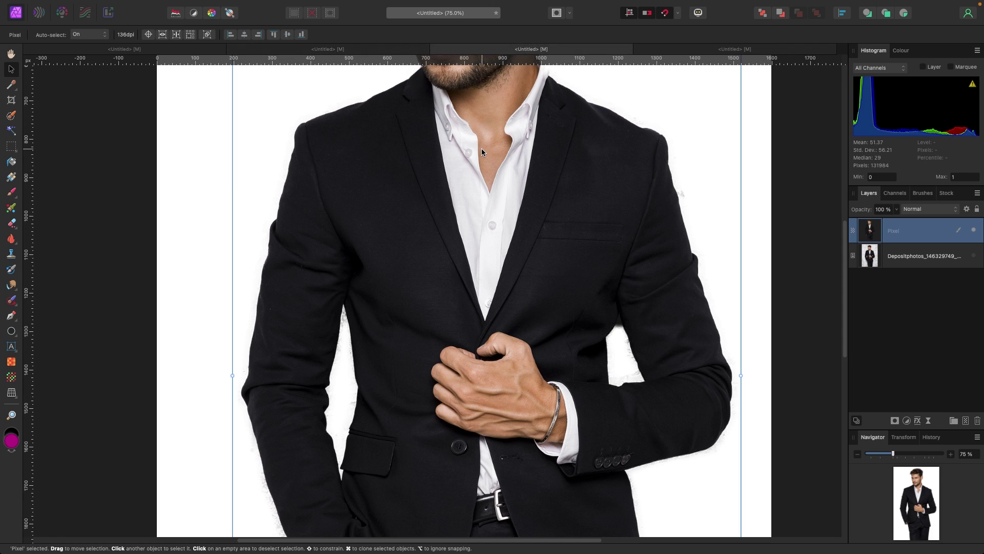
{"action": "key", "text": "super+0"}
{"action": "scroll", "coordinate": [481, 152], "scroll_direction": "left", "scroll_amount": 5}
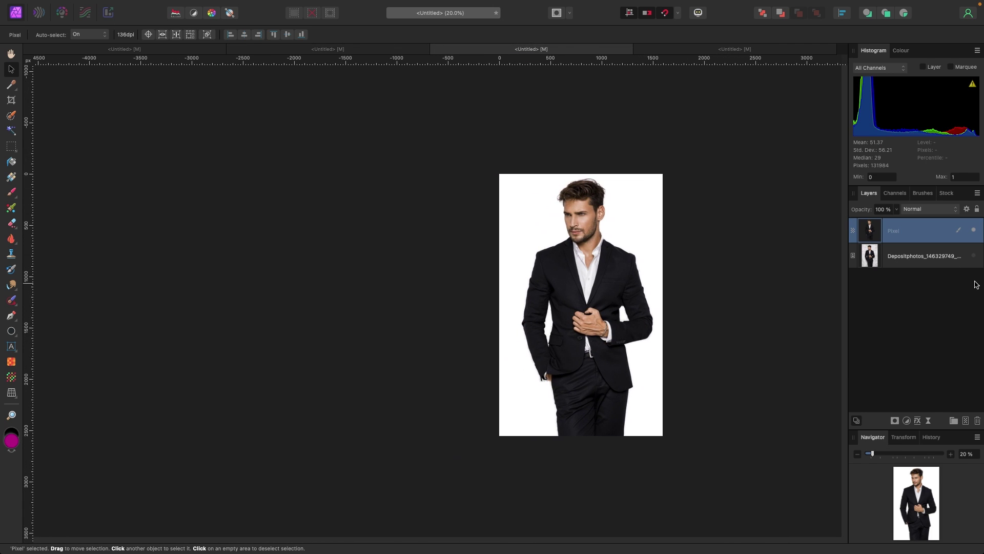
{"action": "scroll", "coordinate": [533, 241], "scroll_direction": "right", "scroll_amount": 2}
{"action": "scroll", "coordinate": [534, 241], "scroll_direction": "right", "scroll_amount": 1}
{"action": "scroll", "coordinate": [534, 241], "scroll_direction": "up", "scroll_amount": 5}
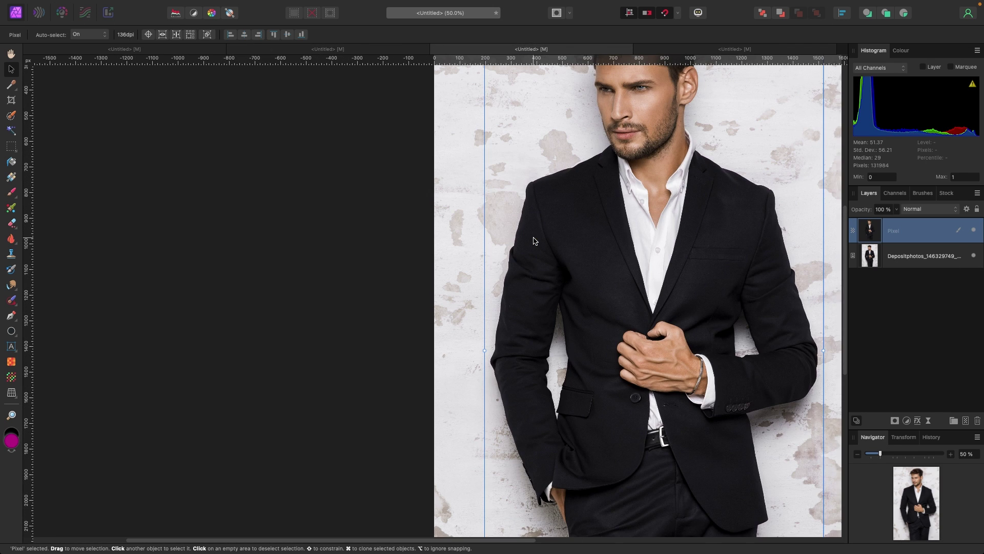
{"action": "scroll", "coordinate": [528, 239], "scroll_direction": "up", "scroll_amount": 2}
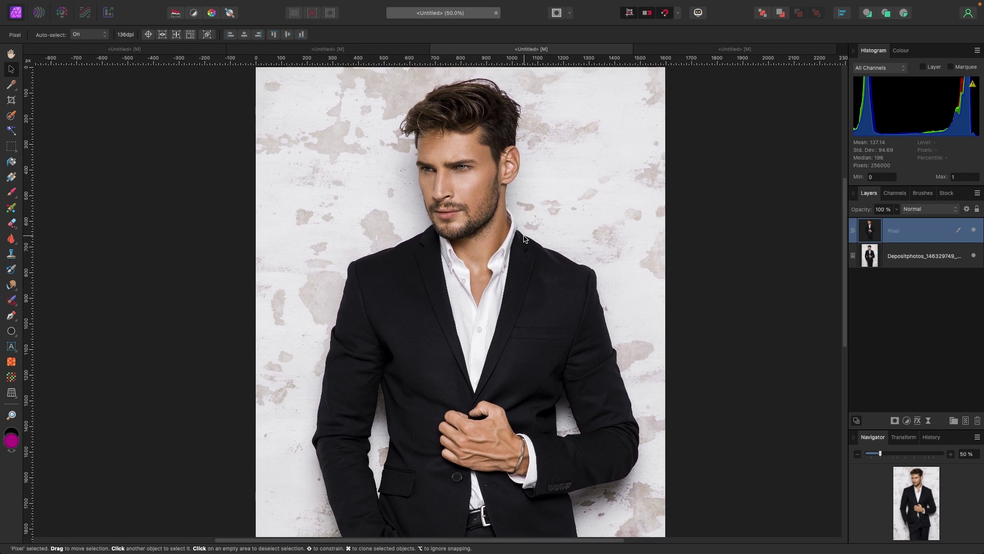
{"action": "scroll", "coordinate": [425, 319], "scroll_direction": "down", "scroll_amount": 5}
{"action": "scroll", "coordinate": [389, 321], "scroll_direction": "up", "scroll_amount": 2}
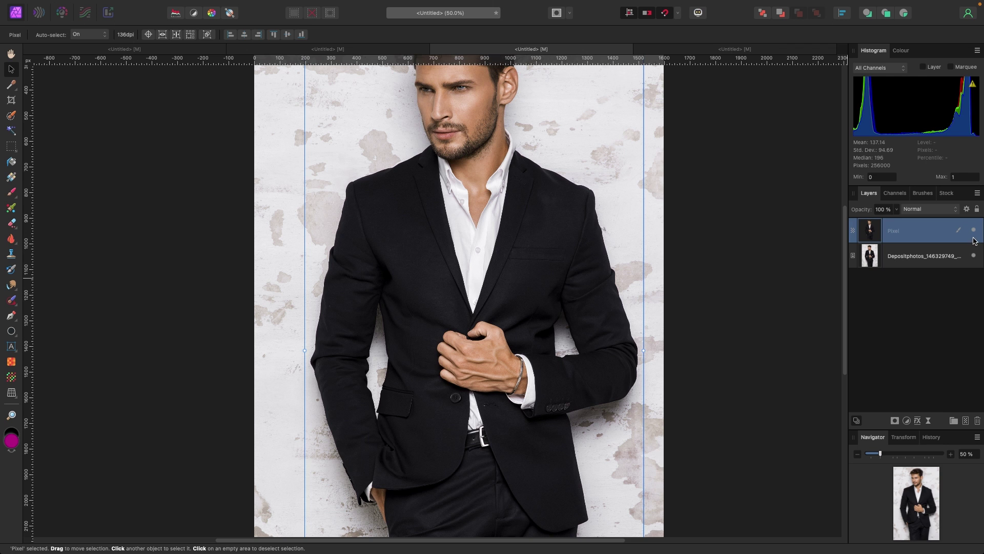
{"action": "left_click", "coordinate": [975, 255]}
{"action": "scroll", "coordinate": [385, 241], "scroll_direction": "up", "scroll_amount": 2}
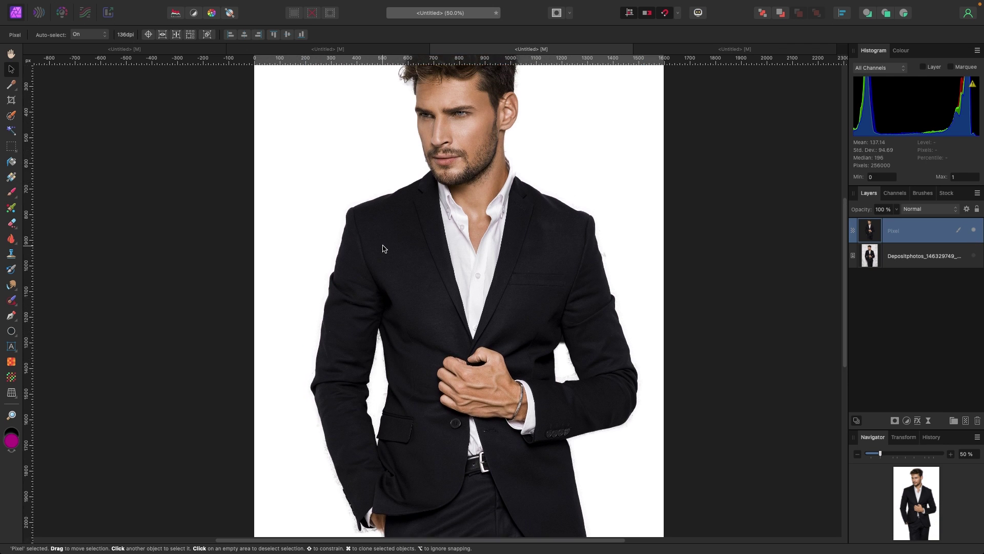
Step: Examine the gaps between both arms and the jacket for leftover background remnants
{"action": "scroll", "coordinate": [383, 249], "scroll_direction": "up", "scroll_amount": 5}
{"action": "scroll", "coordinate": [367, 224], "scroll_direction": "right", "scroll_amount": 10}
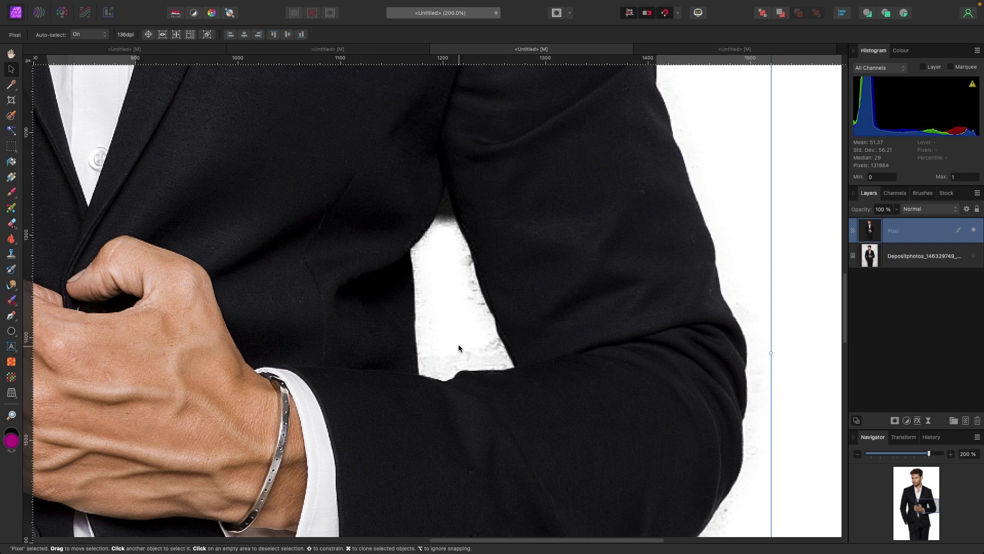
{"action": "scroll", "coordinate": [434, 233], "scroll_direction": "left", "scroll_amount": 10}
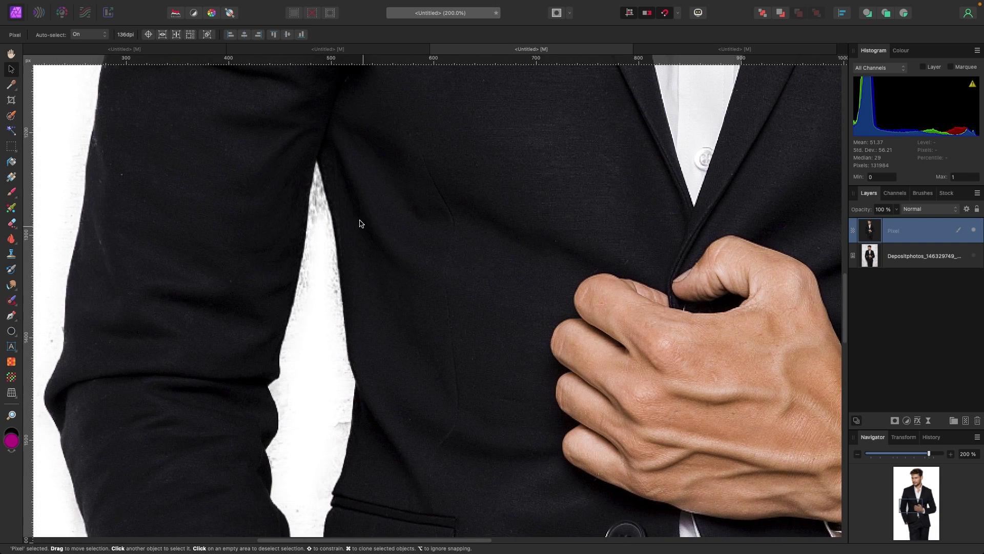
{"action": "scroll", "coordinate": [434, 225], "scroll_direction": "right", "scroll_amount": 10}
{"action": "scroll", "coordinate": [434, 224], "scroll_direction": "up", "scroll_amount": 2}
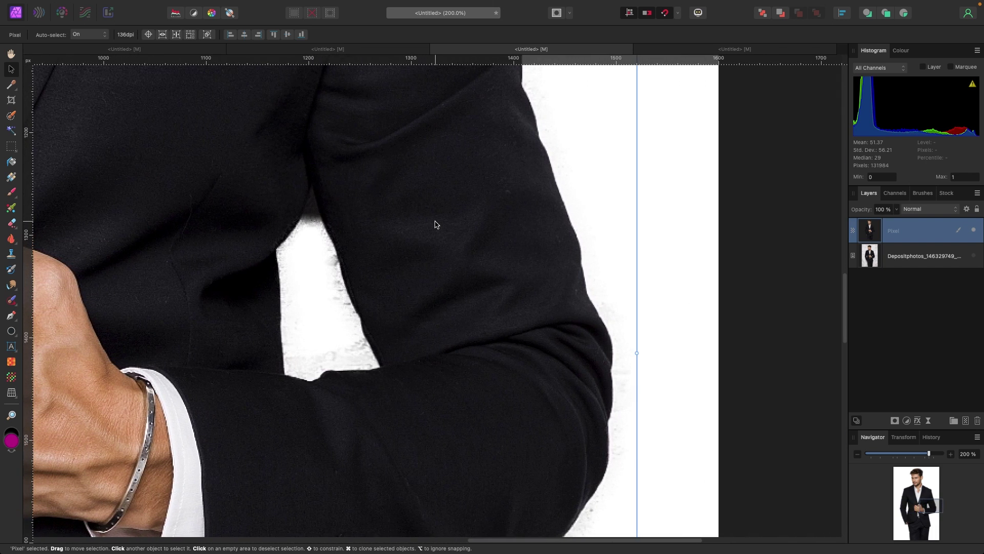
{"action": "scroll", "coordinate": [434, 224], "scroll_direction": "down", "scroll_amount": 2}
{"action": "scroll", "coordinate": [435, 220], "scroll_direction": "left", "scroll_amount": 3}
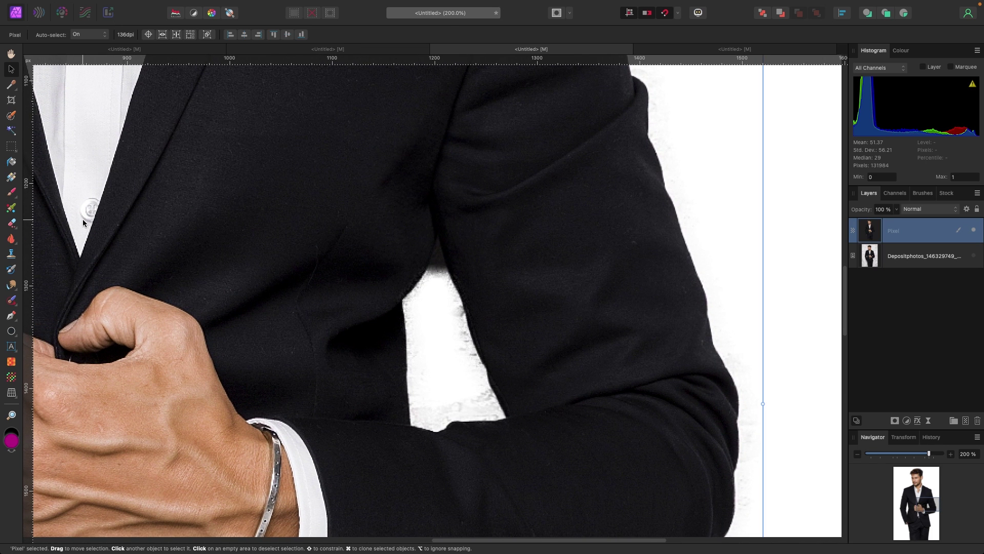
Step: Start a Pen path along the jacket's edge up to the upper tip of the gap inside the bent arm
{"action": "key", "text": "p"}
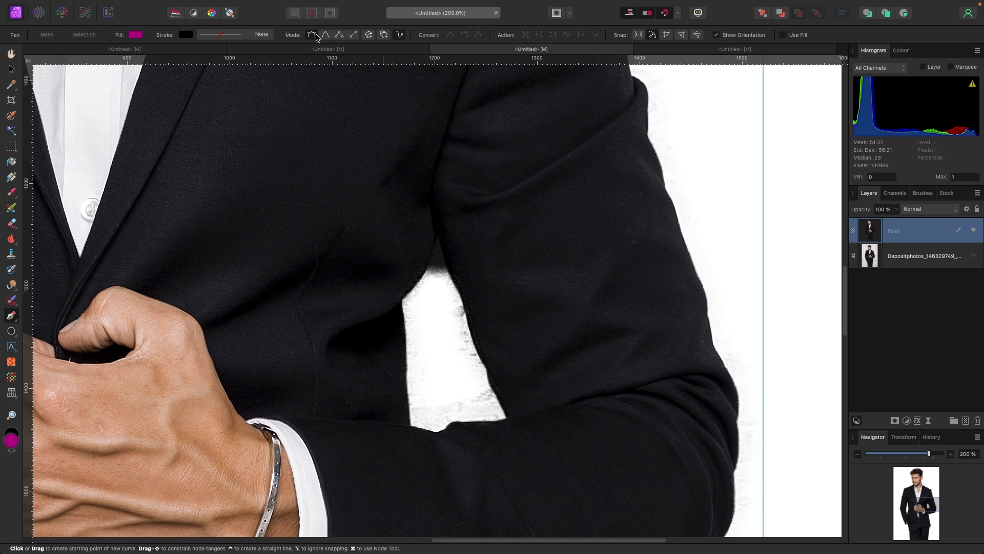
{"action": "left_click", "coordinate": [399, 34]}
{"action": "scroll", "coordinate": [399, 277], "scroll_direction": "up", "scroll_amount": 2}
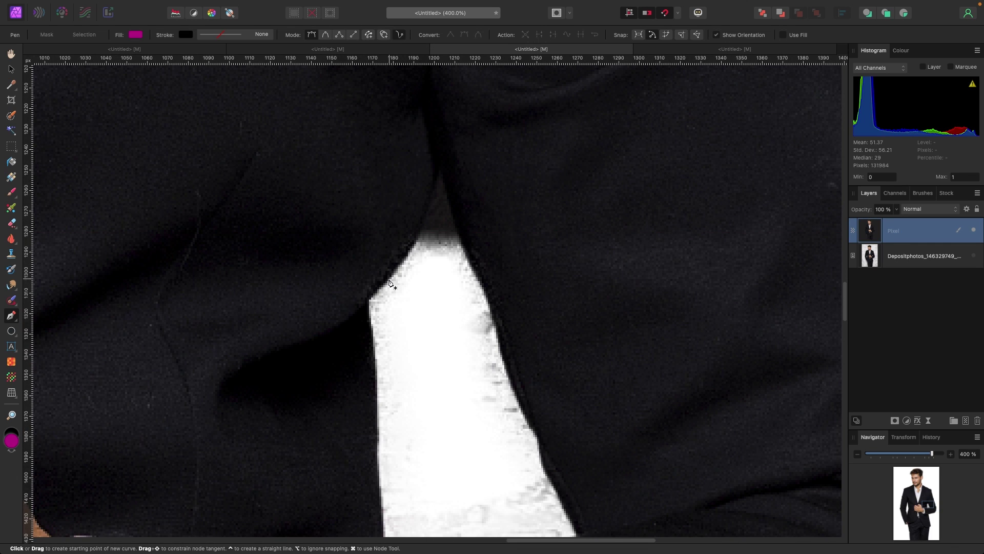
{"action": "left_click", "coordinate": [389, 280]}
{"action": "left_click", "coordinate": [413, 246]}
{"action": "left_click", "coordinate": [418, 239]}
{"action": "left_click", "coordinate": [424, 218]}
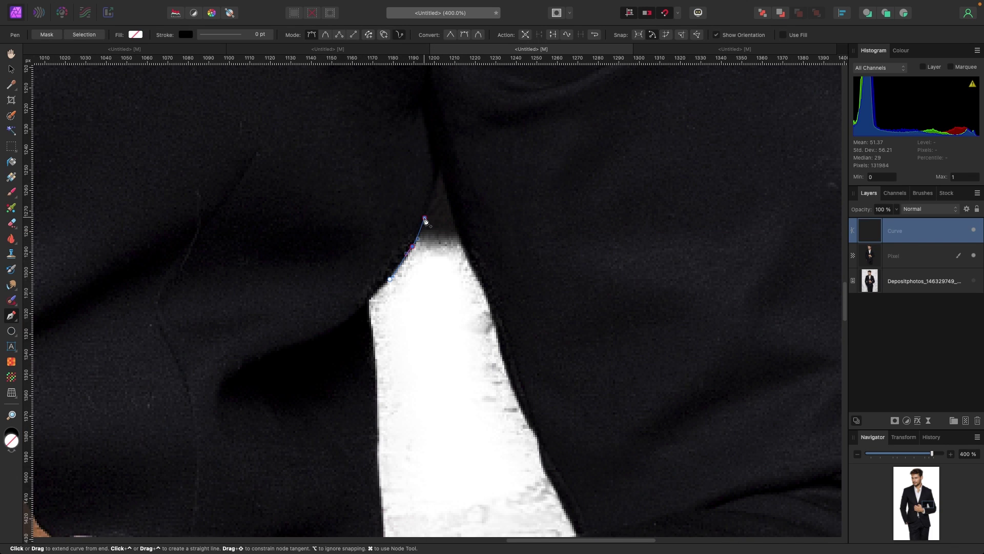
{"action": "left_click", "coordinate": [441, 175]}
Step: Continue the path down the bent arm's upper sleeve edge to the gap's lower outer corner
{"action": "left_click", "coordinate": [453, 215]}
{"action": "left_click", "coordinate": [465, 251]}
{"action": "left_click", "coordinate": [482, 286]}
{"action": "left_click", "coordinate": [489, 314]}
{"action": "scroll", "coordinate": [494, 313], "scroll_direction": "down", "scroll_amount": 2}
{"action": "left_click", "coordinate": [500, 297]}
{"action": "left_click", "coordinate": [508, 328]}
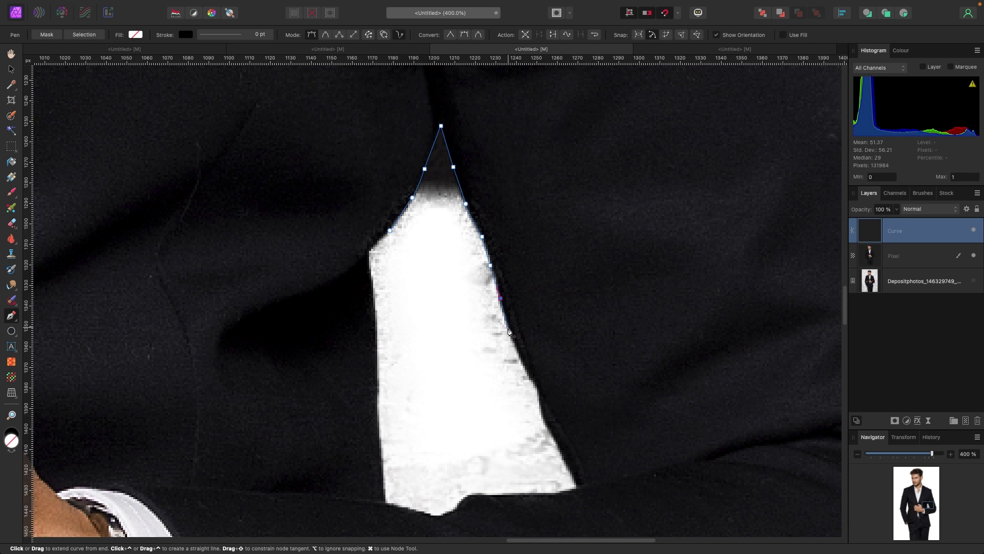
{"action": "left_click", "coordinate": [518, 360]}
{"action": "left_click", "coordinate": [537, 383]}
{"action": "left_click", "coordinate": [537, 401]}
{"action": "left_click", "coordinate": [548, 432]}
{"action": "left_click", "coordinate": [564, 459]}
{"action": "left_click", "coordinate": [576, 481]}
Step: Trace the path along the forearm's upper edge to the gap's lower corner at the jacket
{"action": "left_click", "coordinate": [566, 491]}
{"action": "left_click", "coordinate": [539, 493]}
{"action": "left_click", "coordinate": [494, 493]}
{"action": "left_click", "coordinate": [470, 495]}
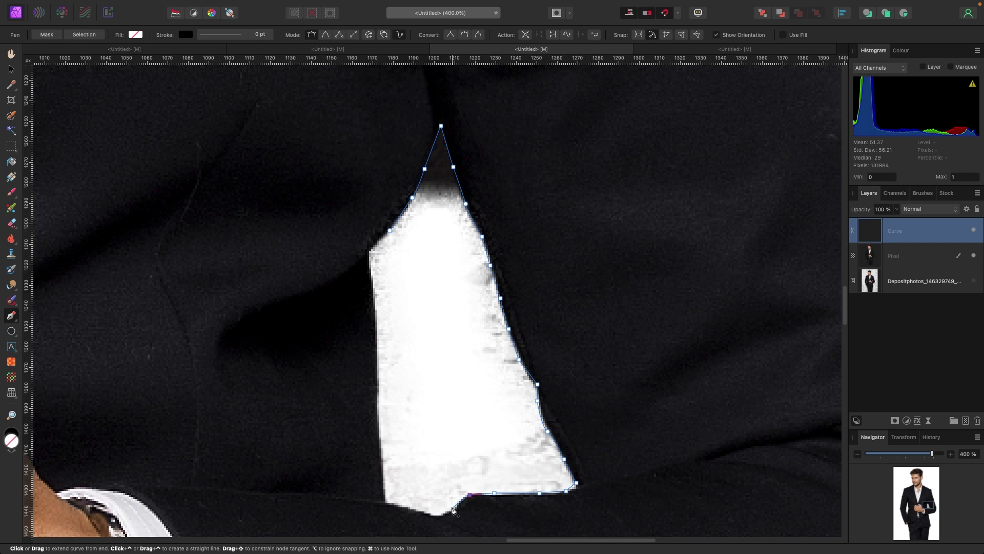
{"action": "left_click", "coordinate": [453, 507]}
{"action": "left_click", "coordinate": [435, 514]}
{"action": "left_click", "coordinate": [419, 509]}
{"action": "left_click", "coordinate": [402, 505]}
{"action": "left_click", "coordinate": [385, 500]}
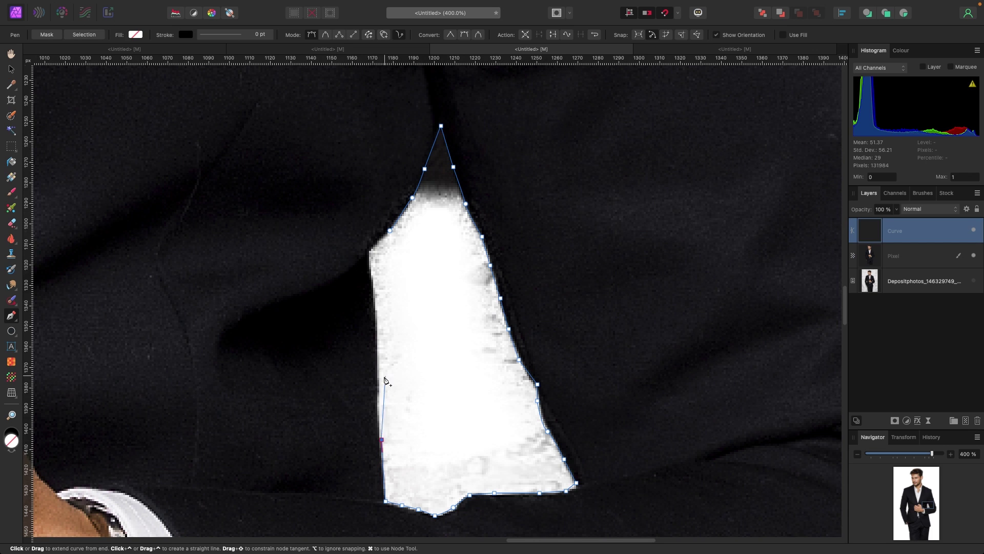
Step: Close the path up along the jacket's edge and convert it into a selection
{"action": "scroll", "coordinate": [376, 405], "scroll_direction": "up", "scroll_amount": 2}
{"action": "scroll", "coordinate": [373, 373], "scroll_direction": "up", "scroll_amount": 5}
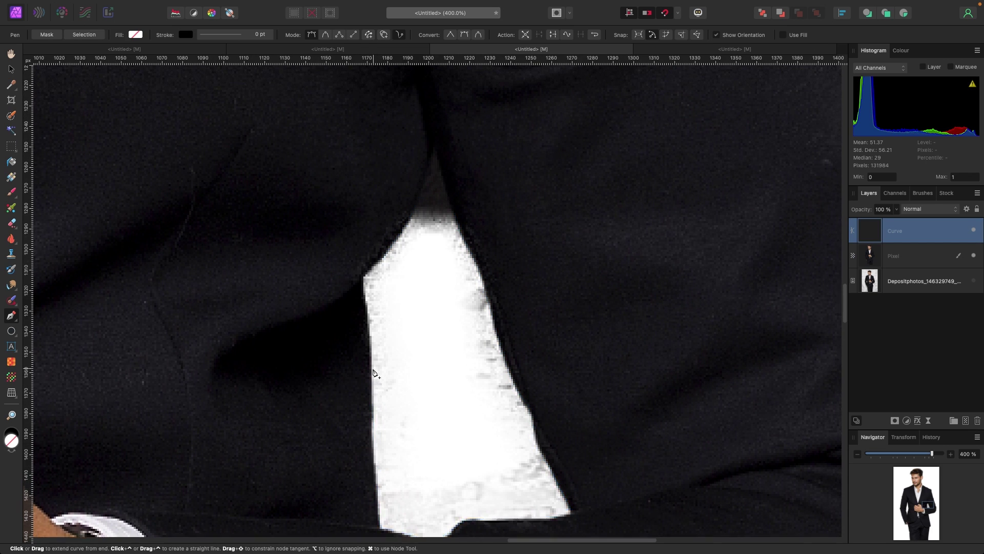
{"action": "left_click", "coordinate": [371, 403]}
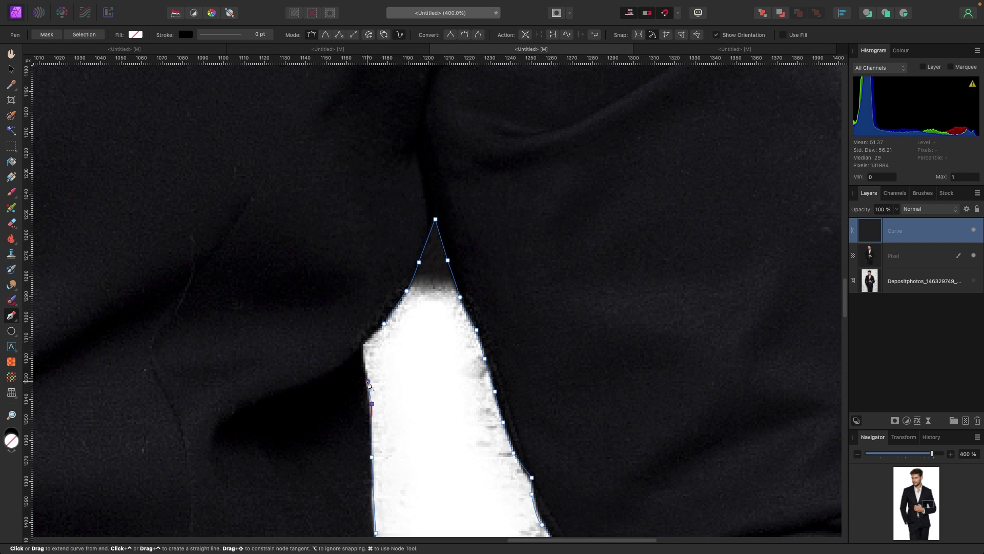
{"action": "left_click", "coordinate": [368, 382]}
{"action": "left_click", "coordinate": [365, 364]}
{"action": "left_click", "coordinate": [363, 344]}
{"action": "scroll", "coordinate": [384, 327], "scroll_direction": "down", "scroll_amount": 2}
{"action": "scroll", "coordinate": [383, 327], "scroll_direction": "down", "scroll_amount": 2}
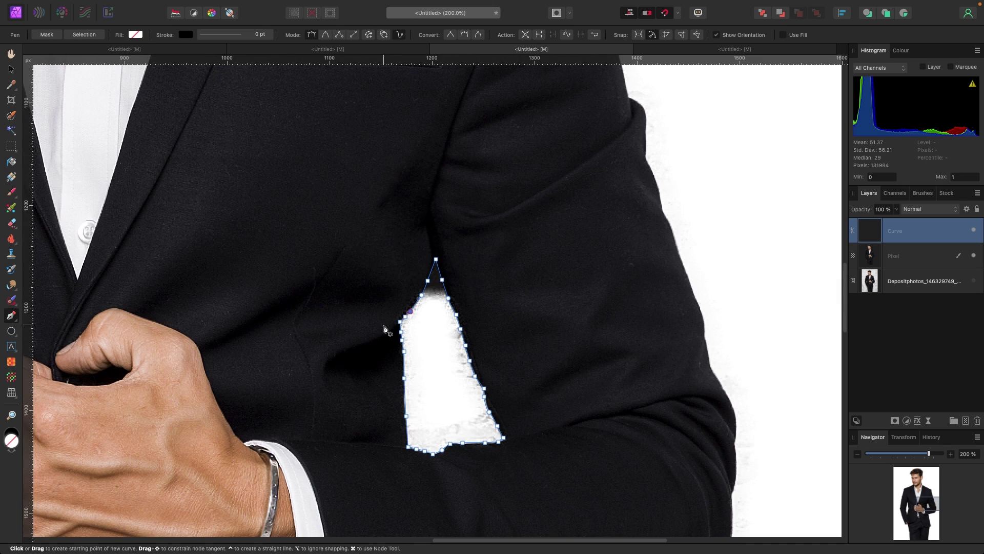
{"action": "scroll", "coordinate": [387, 330], "scroll_direction": "down", "scroll_amount": 1}
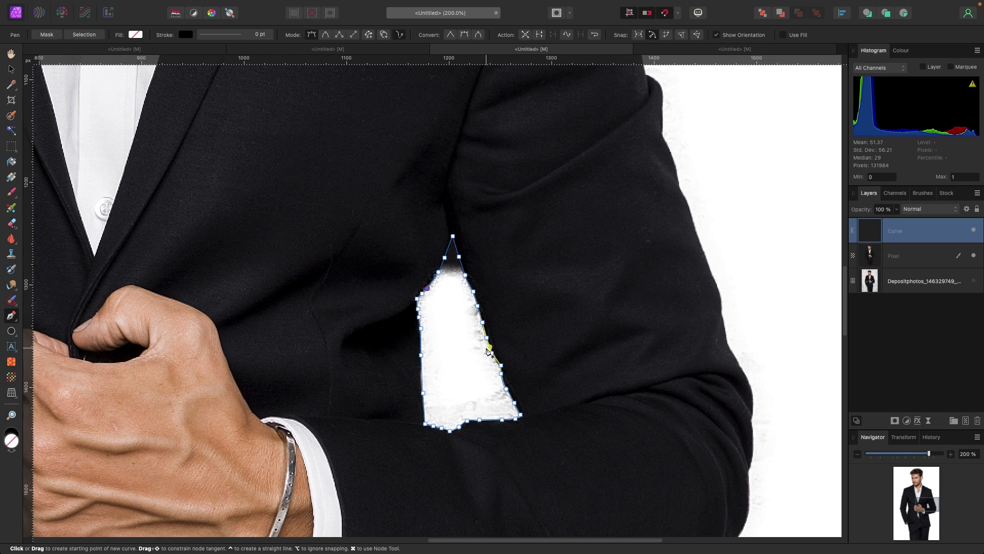
{"action": "left_click", "coordinate": [84, 35]}
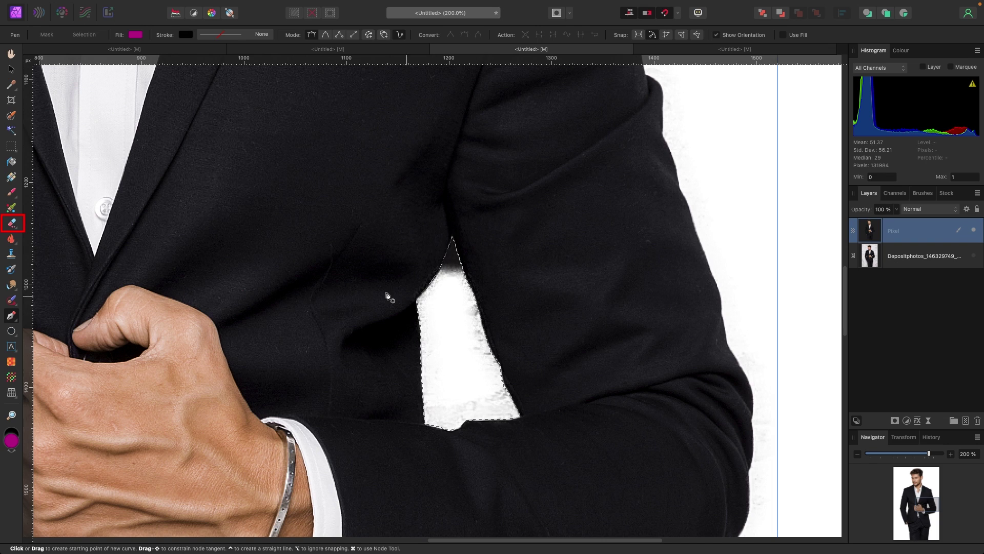
Step: Erase the background remnants inside the selected gap of the bent arm on the Pixel layer, and deselect
{"action": "left_click", "coordinate": [12, 224]}
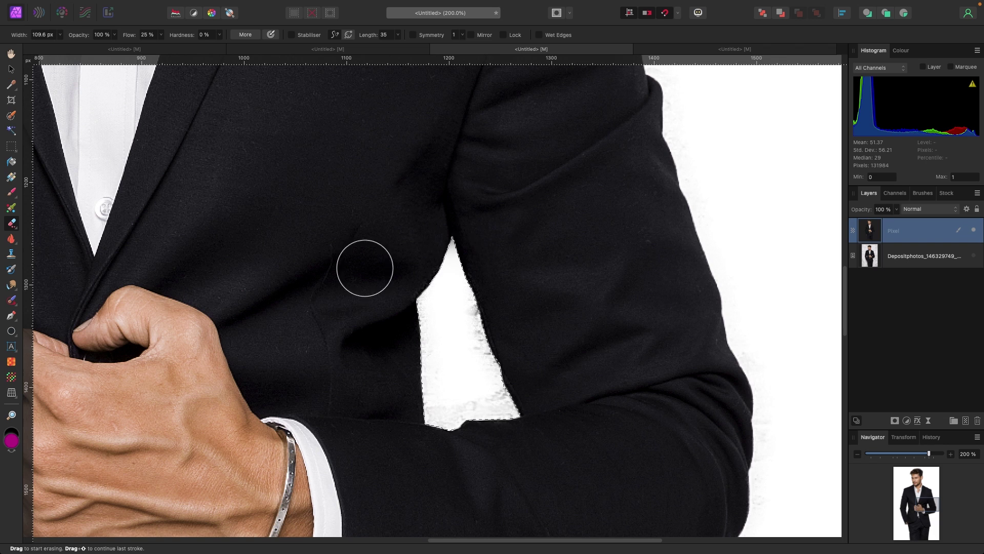
{"action": "left_click_drag", "start_coordinate": [468, 384], "coordinate": [444, 415]}
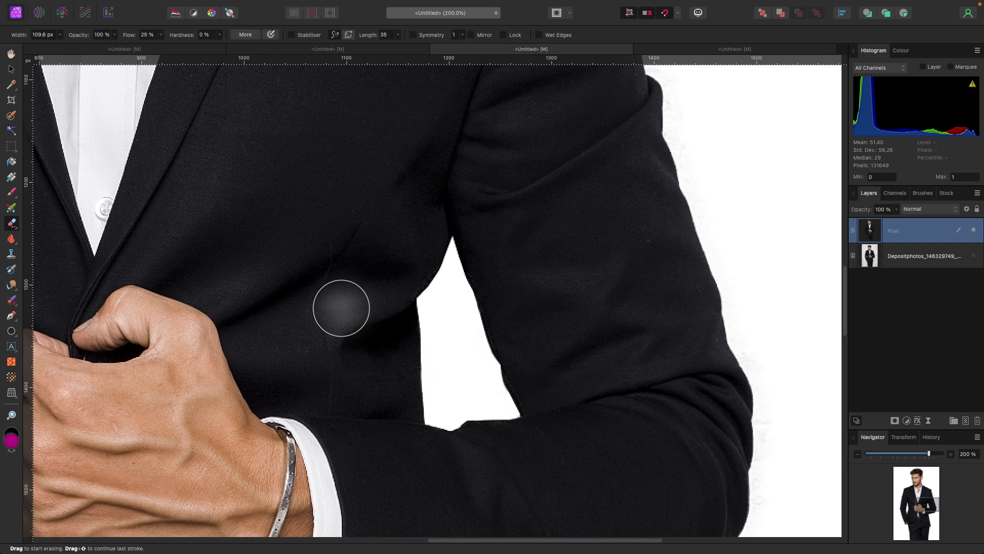
{"action": "scroll", "coordinate": [341, 308], "scroll_direction": "up", "scroll_amount": 1}
{"action": "scroll", "coordinate": [341, 307], "scroll_direction": "down", "scroll_amount": 2}
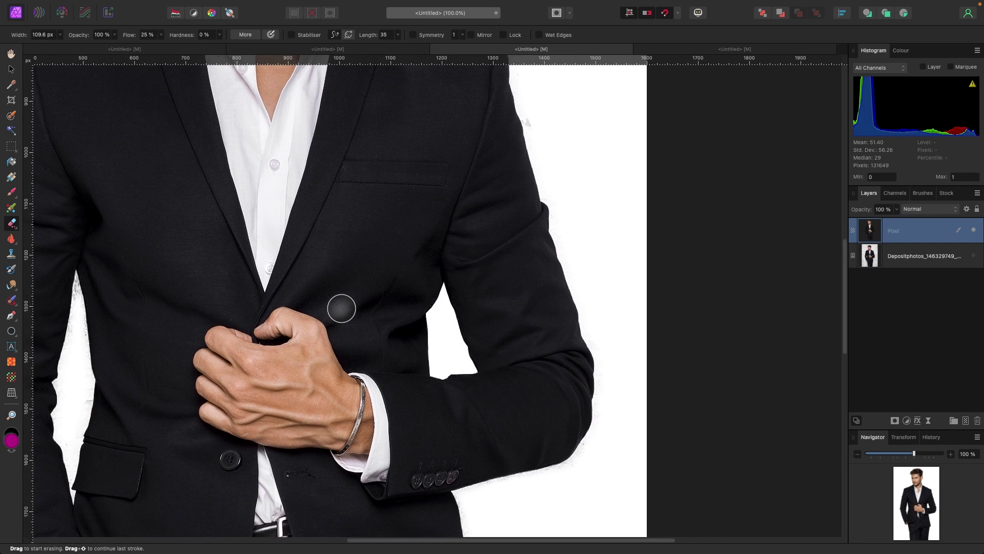
Step: Reduce the Erase Brush width to 35.1 px for the gap between the hanging arm and the jacket
{"action": "scroll", "coordinate": [341, 307], "scroll_direction": "up", "scroll_amount": 2}
{"action": "scroll", "coordinate": [341, 309], "scroll_direction": "left", "scroll_amount": 2}
{"action": "scroll", "coordinate": [341, 308], "scroll_direction": "up", "scroll_amount": 2}
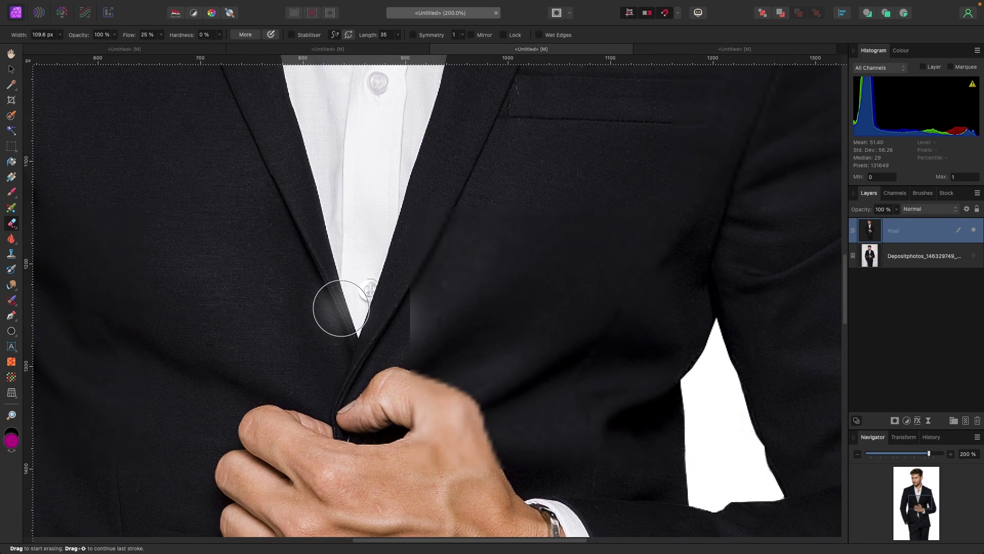
{"action": "scroll", "coordinate": [342, 308], "scroll_direction": "down", "scroll_amount": 2}
{"action": "scroll", "coordinate": [341, 308], "scroll_direction": "right", "scroll_amount": 5}
{"action": "scroll", "coordinate": [341, 307], "scroll_direction": "left", "scroll_amount": 6}
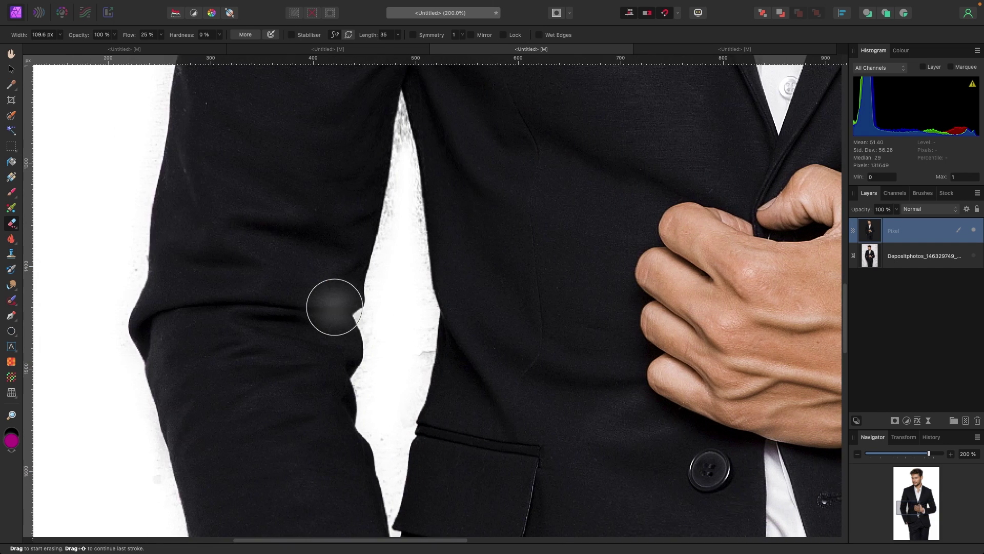
{"action": "scroll", "coordinate": [374, 243], "scroll_direction": "right", "scroll_amount": 1}
{"action": "scroll", "coordinate": [375, 243], "scroll_direction": "up", "scroll_amount": 1}
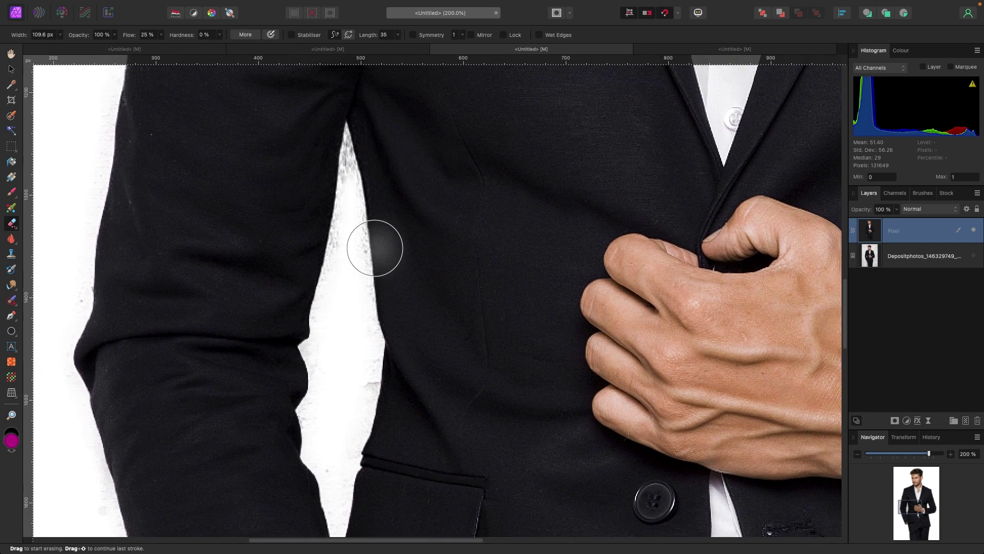
{"action": "key", "text": "bracketleft"}
{"action": "key", "text": "bracketleft"}
{"action": "key", "text": "bracketleft"}
{"action": "key", "text": "bracketleft"}
{"action": "key", "text": "bracketleft"}
{"action": "key", "text": "bracketleft"}
{"action": "key", "text": "bracketleft"}
{"action": "key", "text": "bracketleft"}
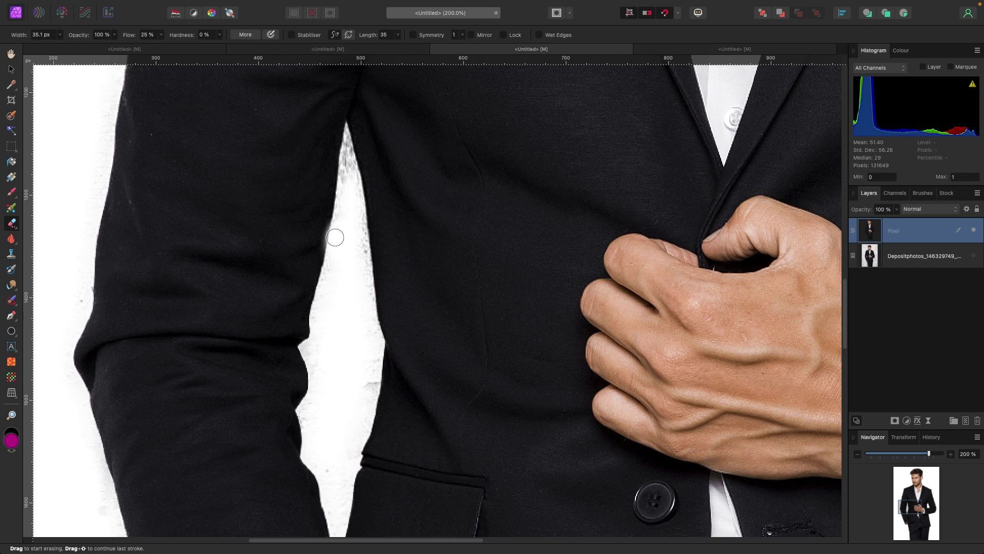
Step: Shrink the Erase Brush to 9.6 px and erase the grey specks along the jacket's edge inside the hanging arm's gap
{"action": "key", "text": "ctrl+plus"}
{"action": "key", "text": "ctrl+plus"}
{"action": "key", "text": "ctrl+plus"}
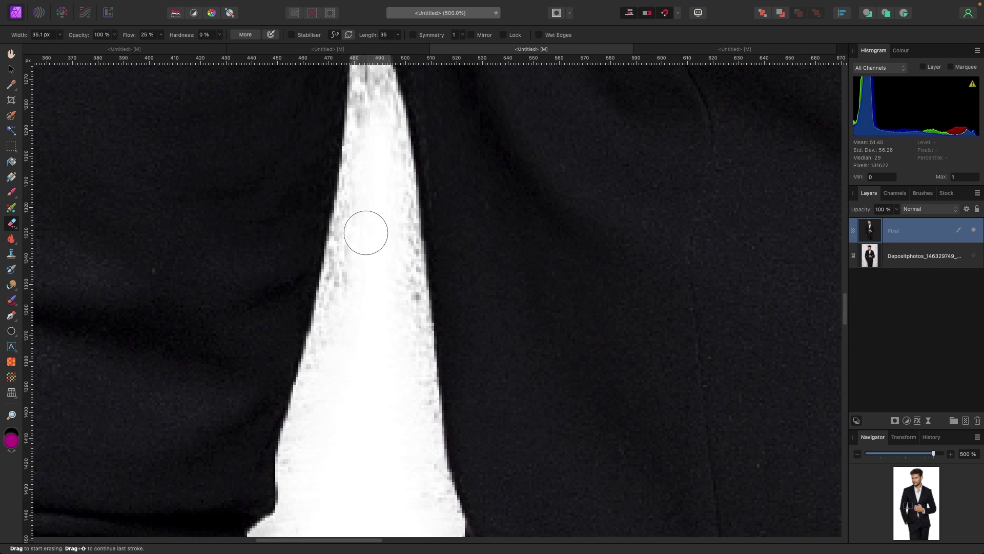
{"action": "key", "text": "p"}
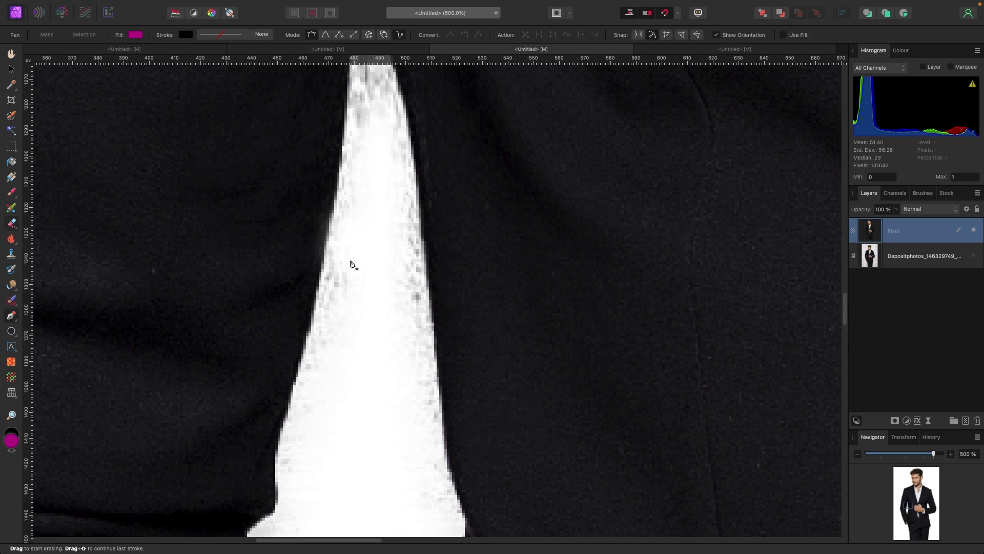
{"action": "key", "text": "e"}
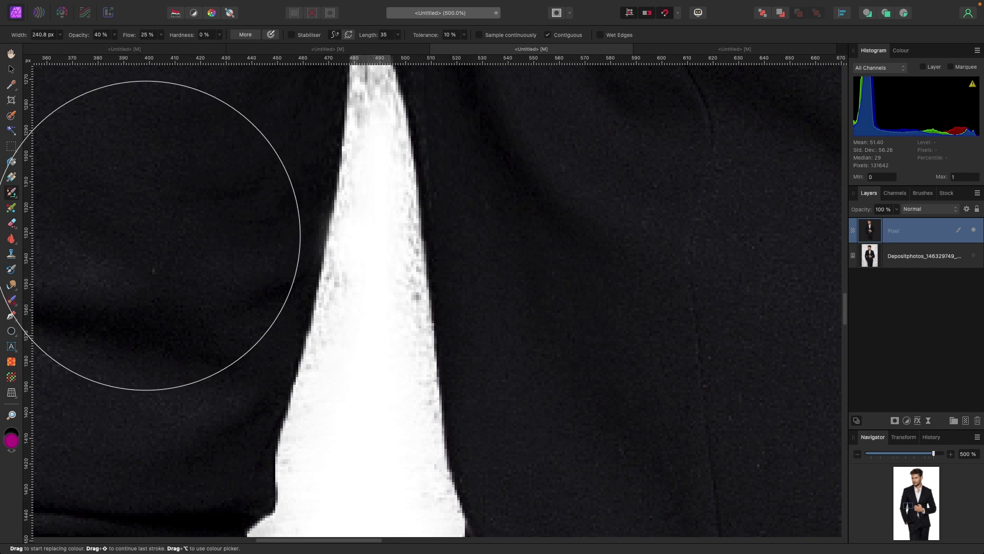
{"action": "key", "text": "bracketleft"}
{"action": "key", "text": "bracketleft"}
{"action": "key", "text": "bracketleft"}
{"action": "key", "text": "bracketleft"}
{"action": "key", "text": "bracketleft"}
{"action": "key", "text": "bracketleft"}
{"action": "key", "text": "bracketleft"}
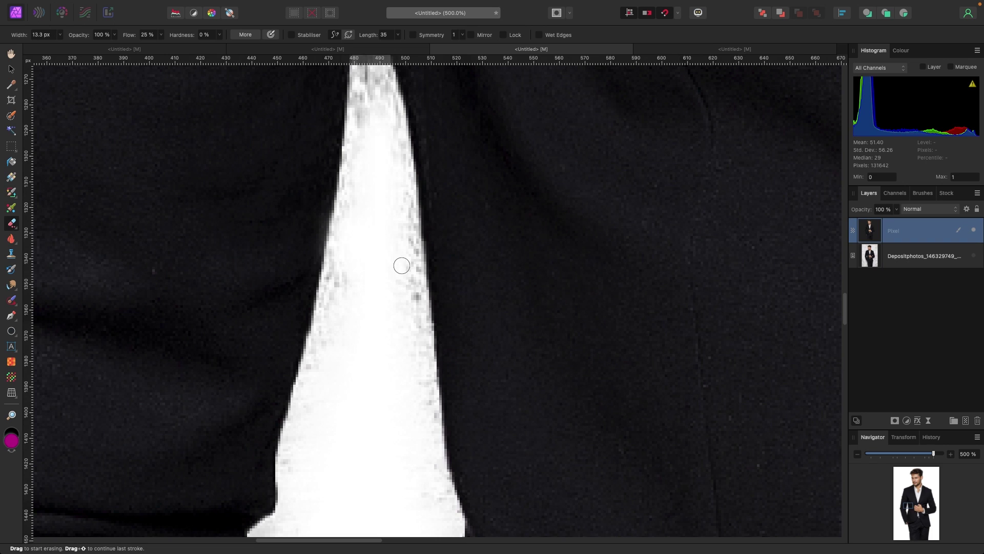
{"action": "mouse_move", "coordinate": [416, 283]}
{"action": "left_mouse_down"}
{"action": "mouse_move", "coordinate": [410, 237]}
{"action": "mouse_move", "coordinate": [429, 345]}
{"action": "mouse_move", "coordinate": [423, 298]}
{"action": "mouse_move", "coordinate": [418, 332]}
{"action": "left_mouse_up"}
{"action": "scroll", "coordinate": [401, 334], "scroll_direction": "down", "scroll_amount": 5}
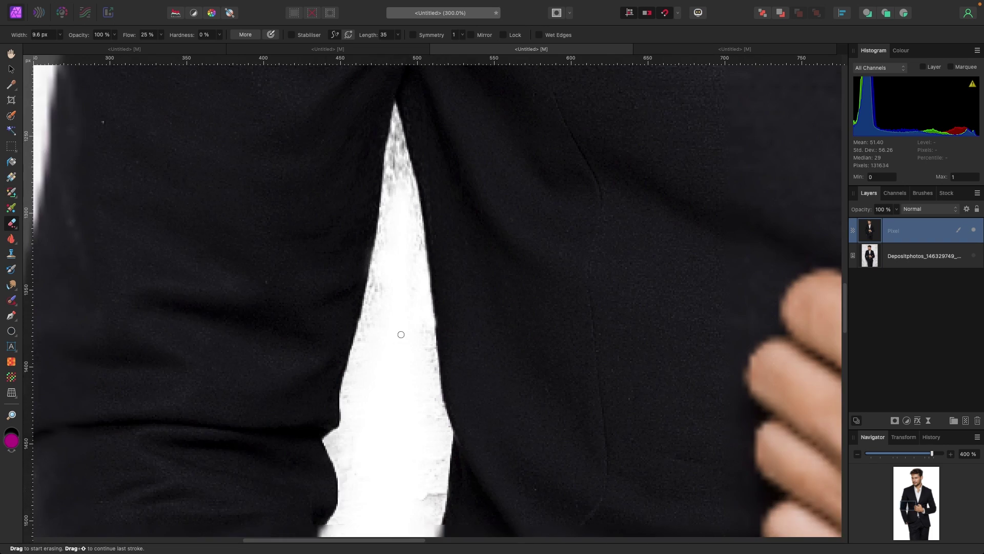
Step: Compare the brush-erased gap at the hanging arm with the pen-traced gap at the bent arm
{"action": "scroll", "coordinate": [401, 334], "scroll_direction": "right", "scroll_amount": 4}
{"action": "scroll", "coordinate": [401, 334], "scroll_direction": "up", "scroll_amount": 2}
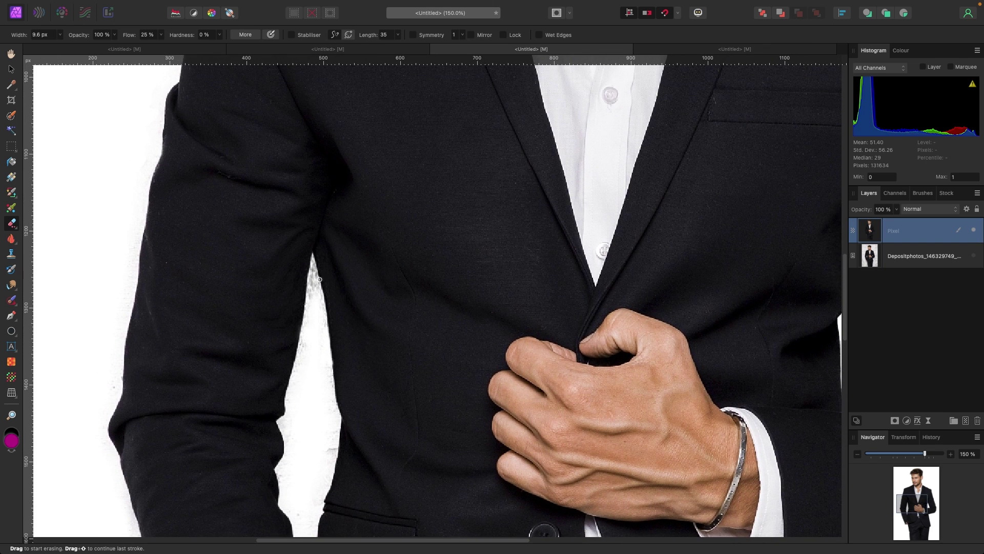
{"action": "scroll", "coordinate": [315, 286], "scroll_direction": "right", "scroll_amount": 15}
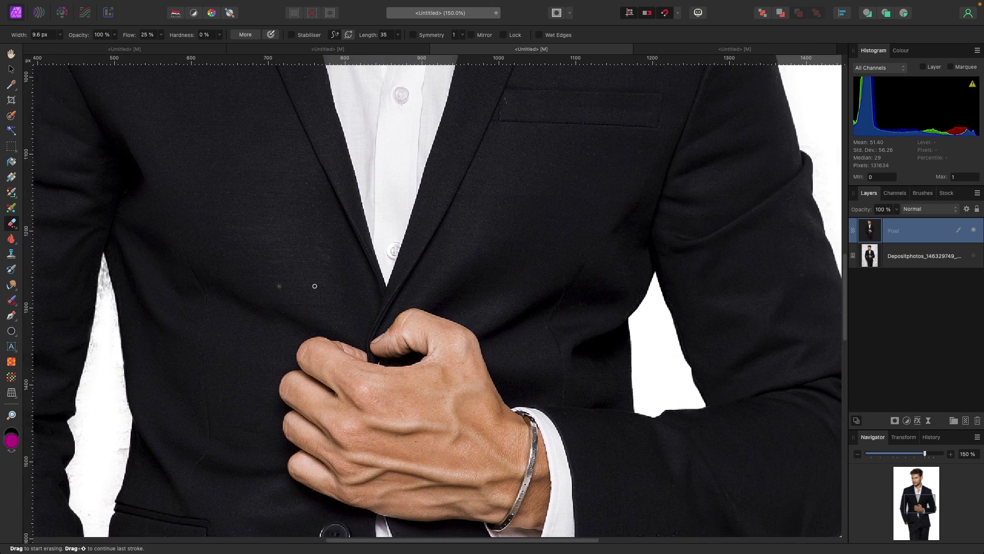
{"action": "scroll", "coordinate": [466, 306], "scroll_direction": "up", "scroll_amount": 1}
{"action": "scroll", "coordinate": [466, 306], "scroll_direction": "left", "scroll_amount": 1}
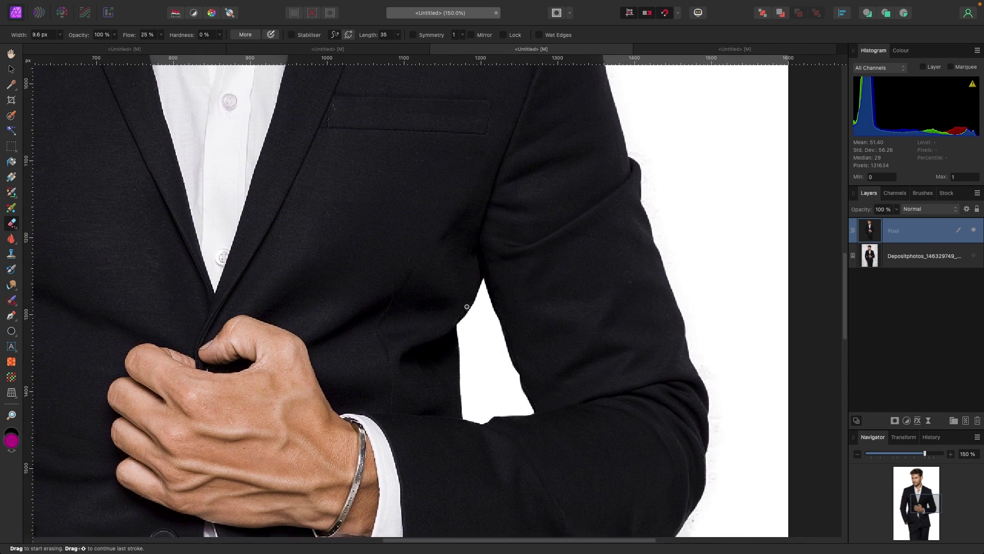
{"action": "scroll", "coordinate": [467, 306], "scroll_direction": "down", "scroll_amount": 2}
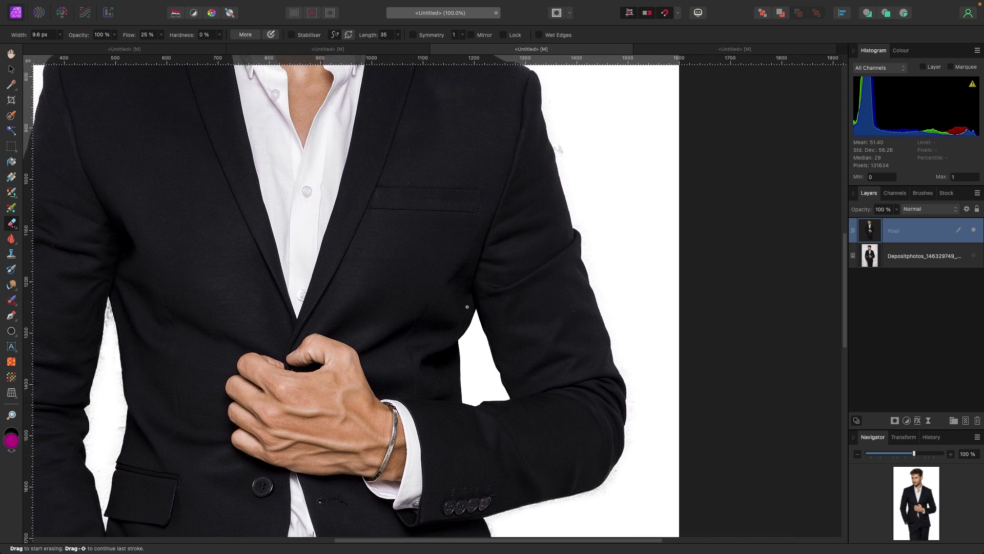
Step: Switch to the open document with the red Chrysler photo and view the car at 50%
{"action": "left_click", "coordinate": [730, 50]}
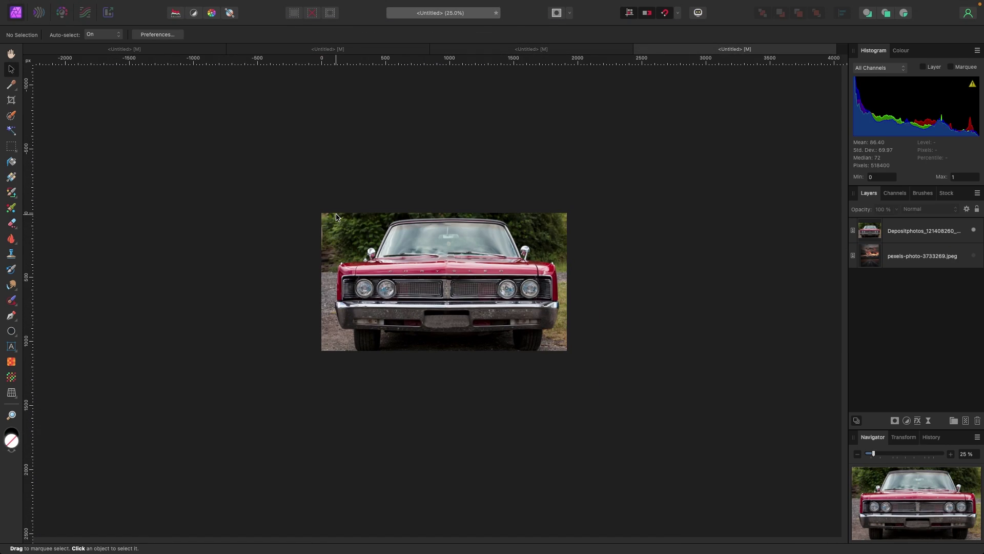
{"action": "key", "text": "super+plus"}
{"action": "scroll", "coordinate": [336, 217], "scroll_direction": "left", "scroll_amount": 2}
{"action": "scroll", "coordinate": [336, 216], "scroll_direction": "up", "scroll_amount": 1}
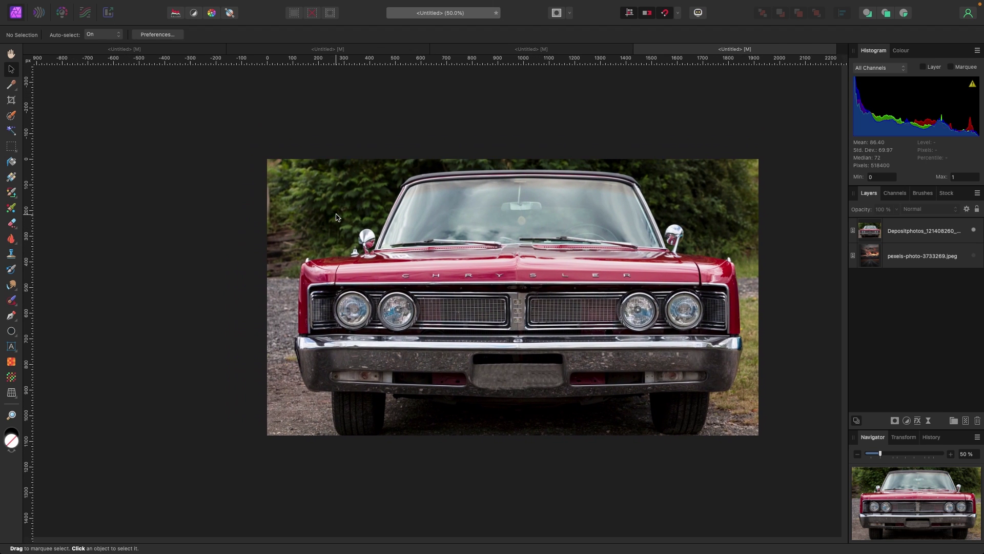
{"action": "scroll", "coordinate": [337, 217], "scroll_direction": "left", "scroll_amount": 2}
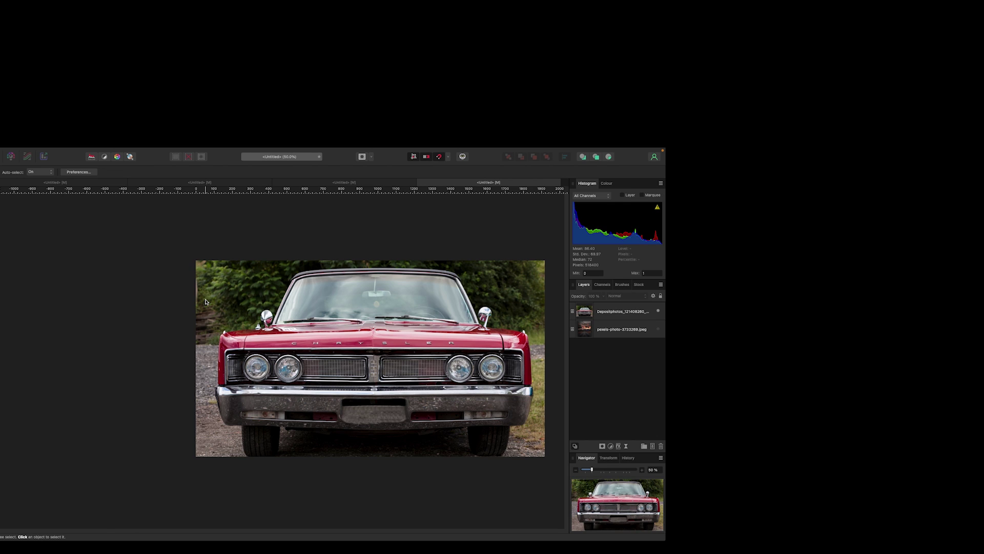